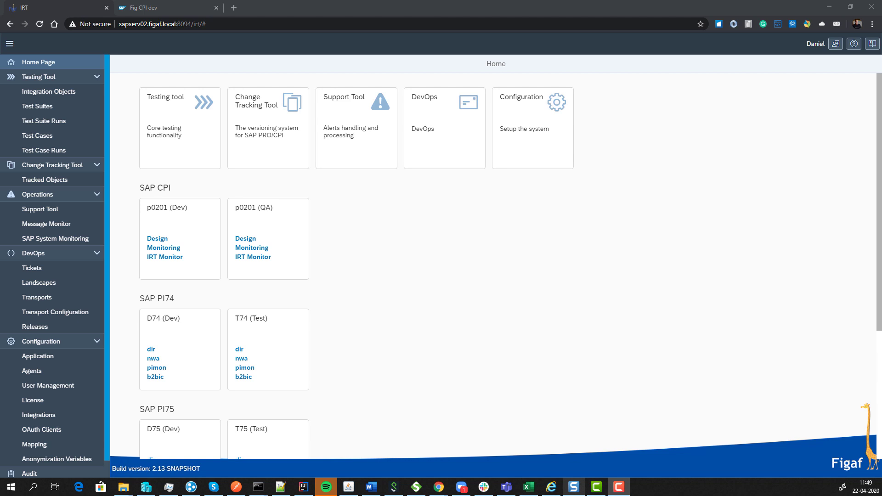
# In the Support Tool, review the details of the second listed alert and open its "iflow is not operational" rule to inspect the similar-notification interval
pyautogui.click(74, 212)
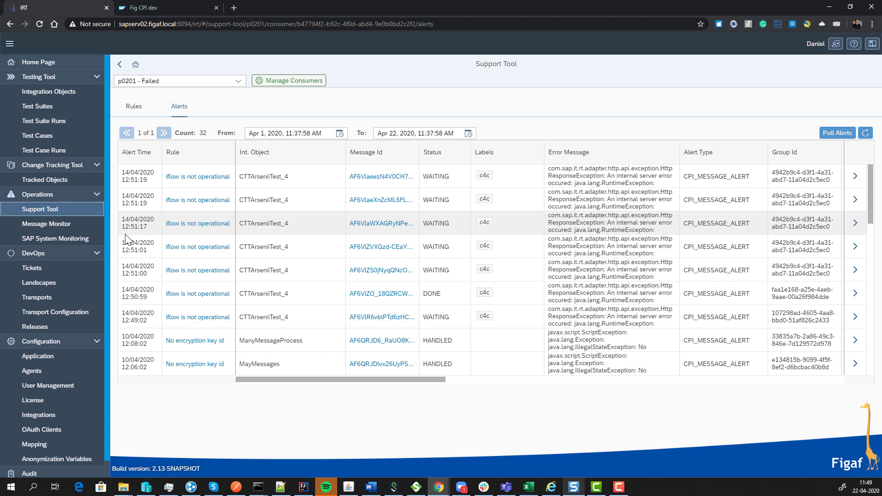
pyautogui.click(852, 204)
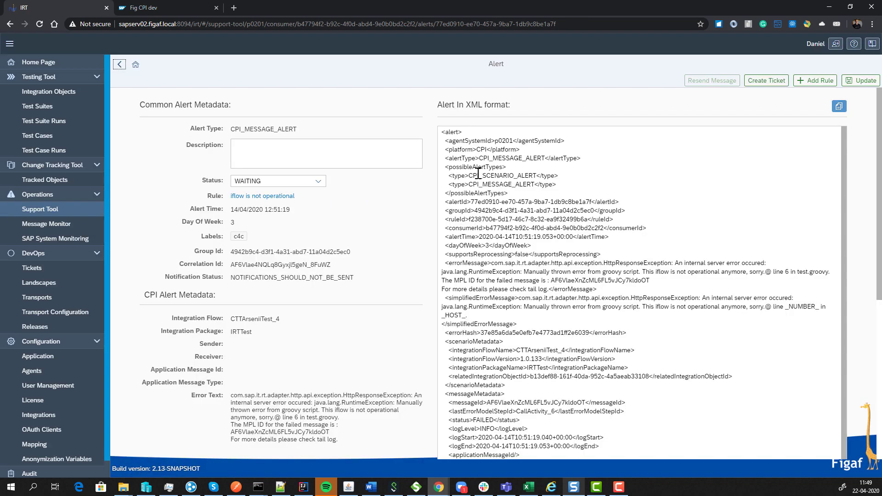
pyautogui.scroll(-10, 507, 310)
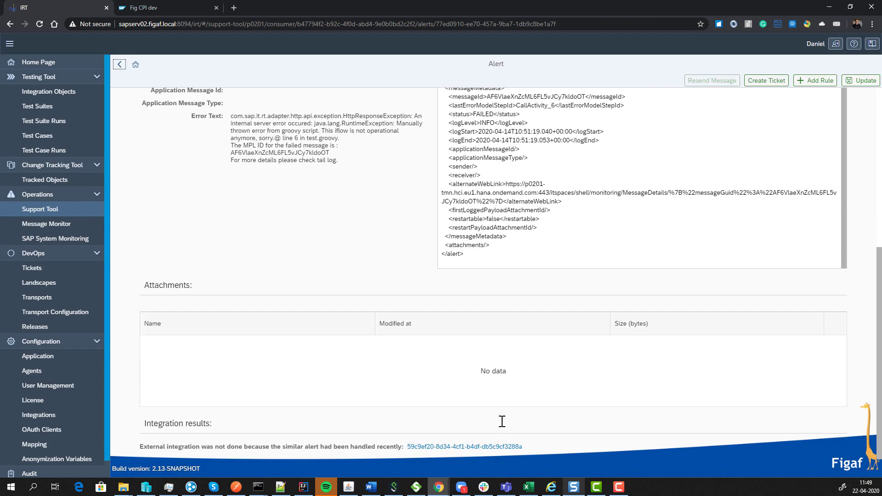
pyautogui.scroll(5, 343, 354)
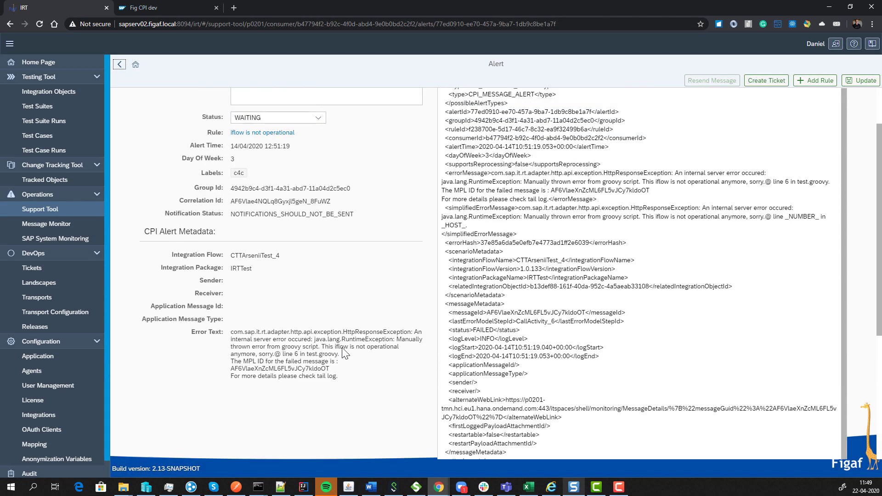
pyautogui.scroll(2, 343, 354)
pyautogui.click(275, 193)
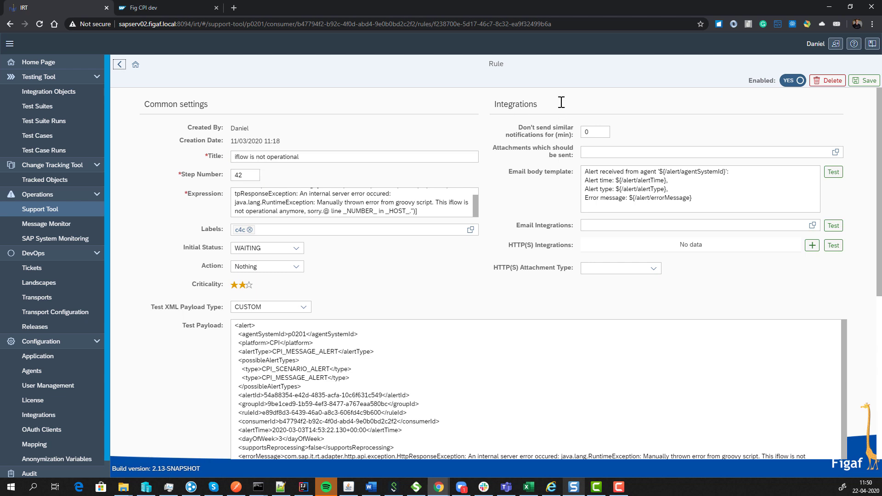
pyautogui.click(590, 131)
# In the Message Monitor, view the configuration of the Finance message filter and close it without saving
pyautogui.click(44, 223)
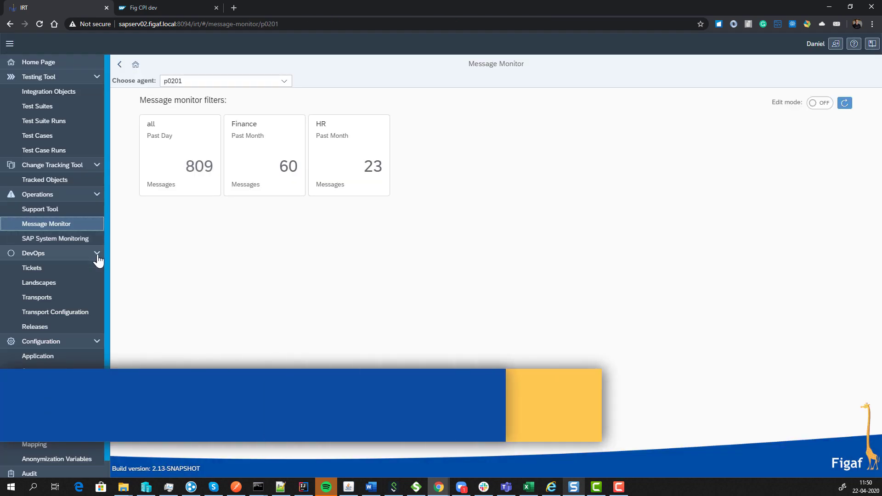
pyautogui.click(822, 103)
pyautogui.click(269, 154)
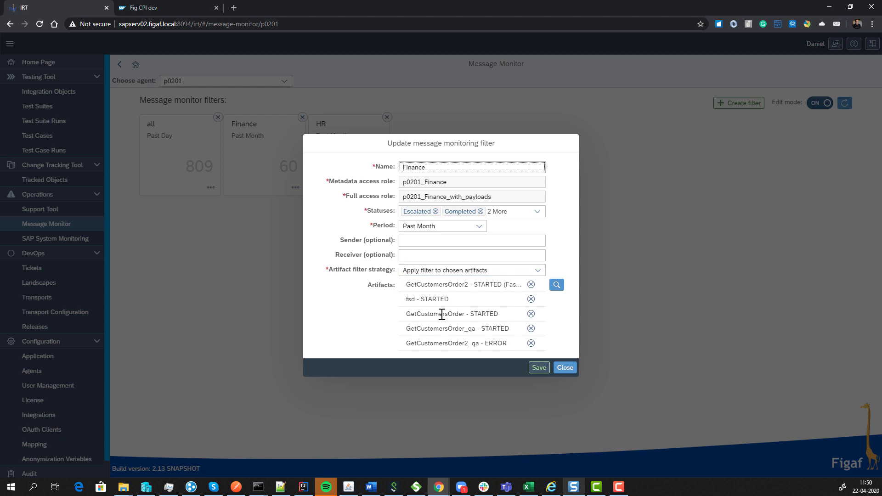
pyautogui.click(565, 368)
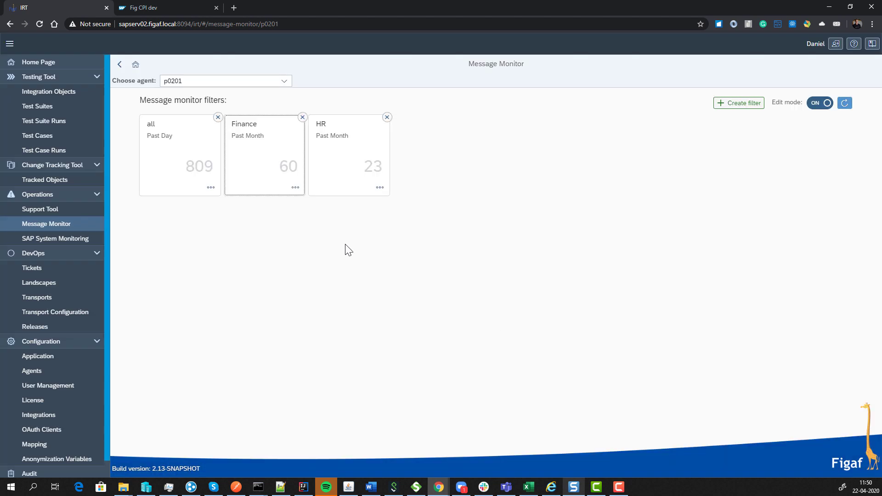
# Turn off edit mode, browse the messages of the Finance filter and return to the filter overview
pyautogui.click(820, 102)
pyautogui.click(277, 137)
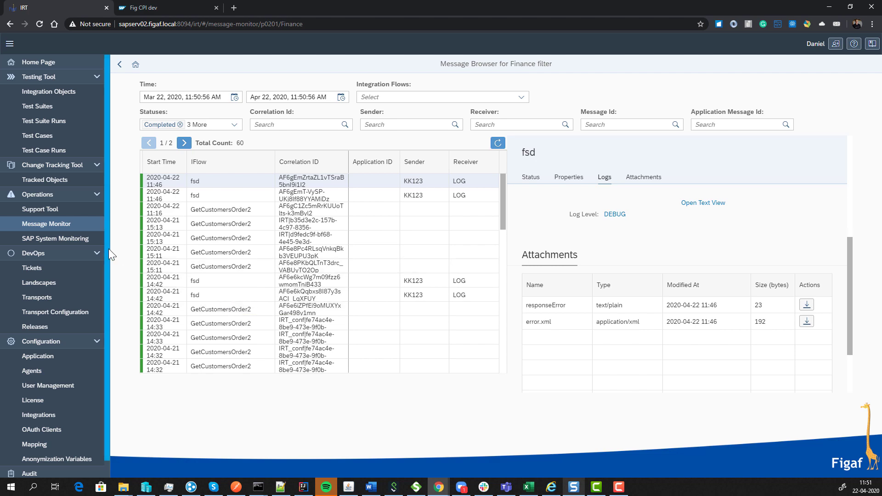
pyautogui.click(120, 65)
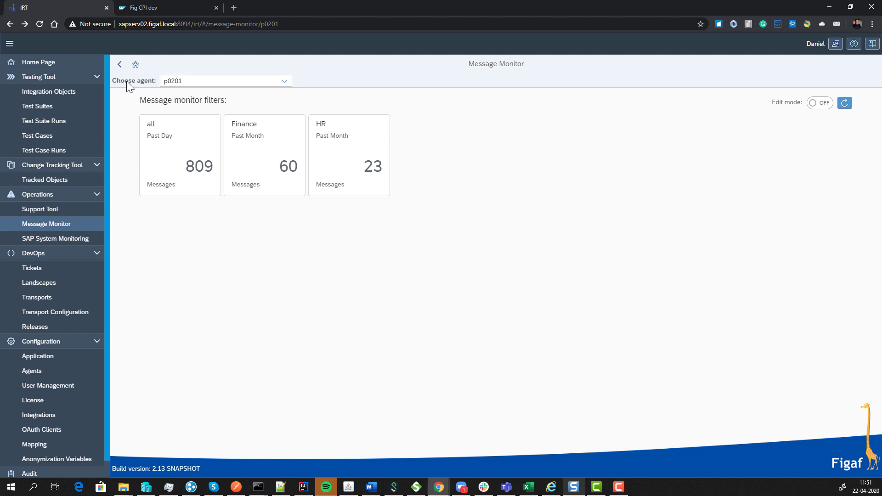
# View the Processed Messages chart in SAP System Monitoring with a time period of 7 days
pyautogui.click(81, 238)
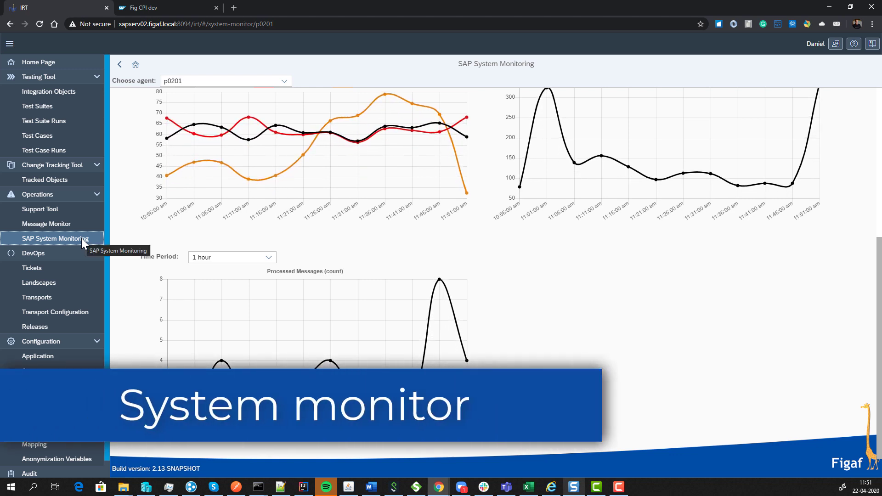
pyautogui.scroll(1, 215, 309)
pyautogui.click(245, 307)
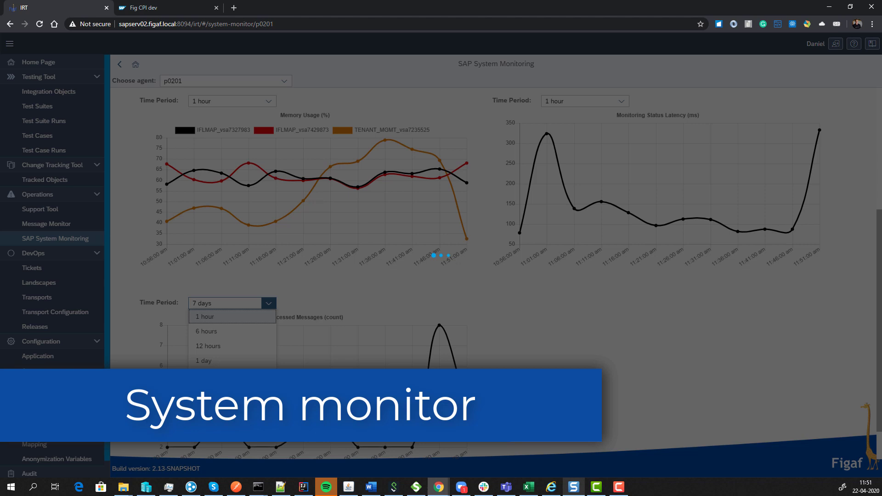
pyautogui.click(220, 375)
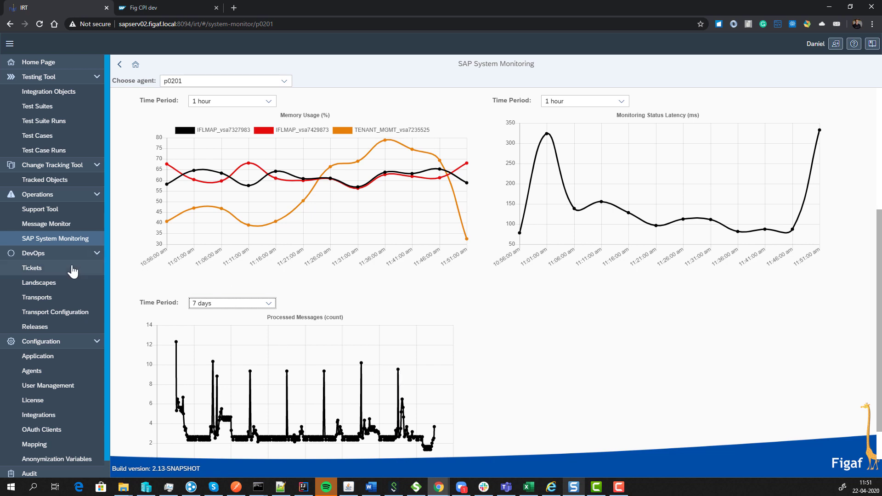
# Select tracked objects FasterSAPCPI, GetCustomersOrder2, its setHeaders.groovy script and CreateCustomer.xslt mapping, and TestValue2, and start assigning them to a new ticket
pyautogui.click(46, 179)
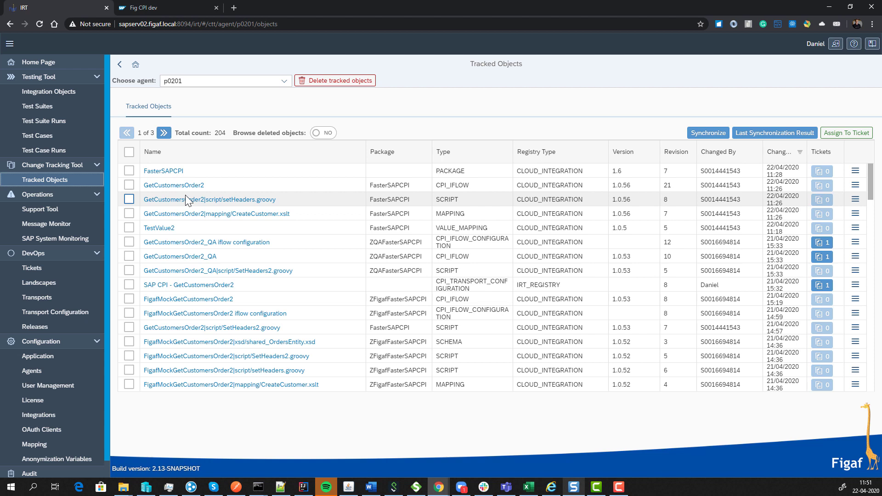
pyautogui.click(129, 184)
pyautogui.click(129, 199)
pyautogui.click(129, 214)
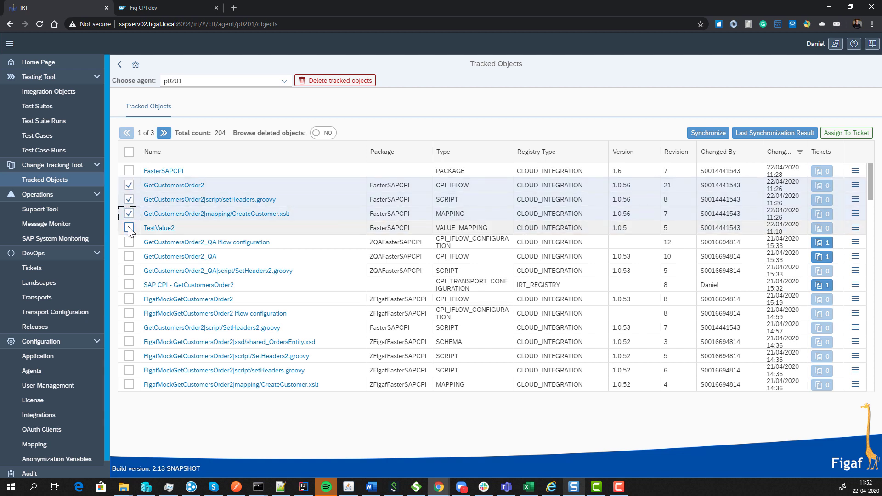
pyautogui.click(129, 228)
pyautogui.click(131, 171)
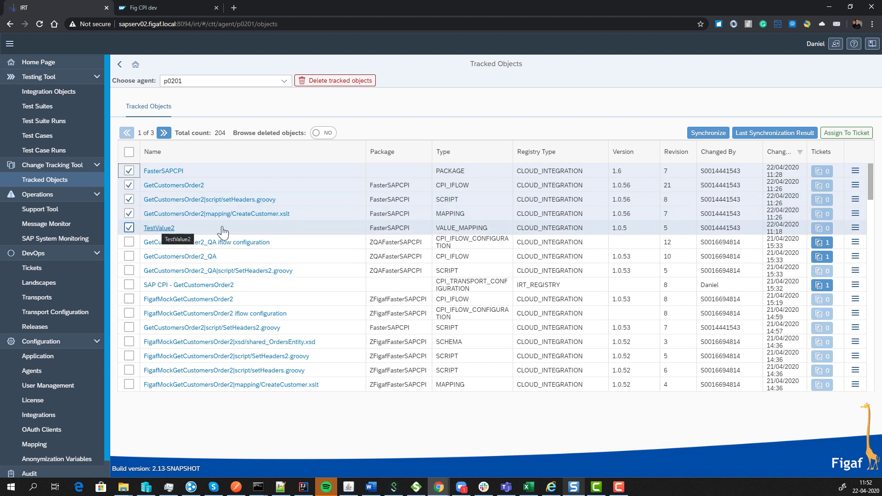
pyautogui.click(840, 133)
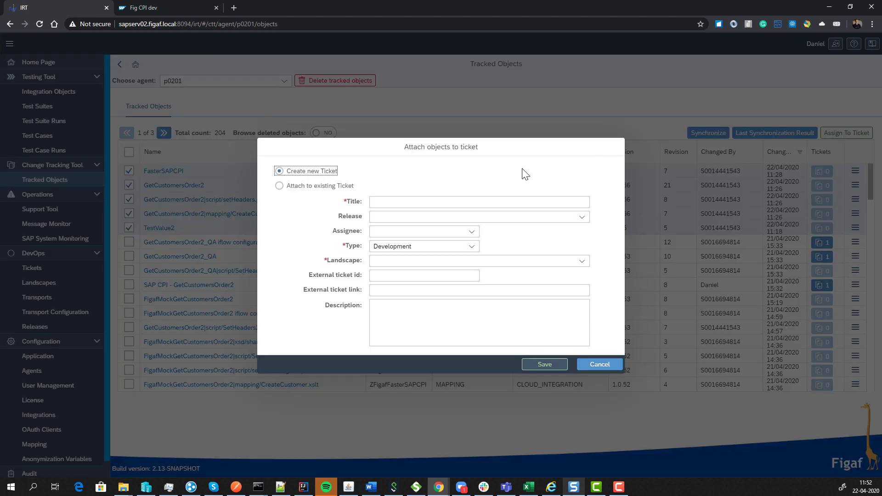
# Title the new ticket "Make new Order2", copying the base text "Make new Order" for reuse
pyautogui.click(426, 199)
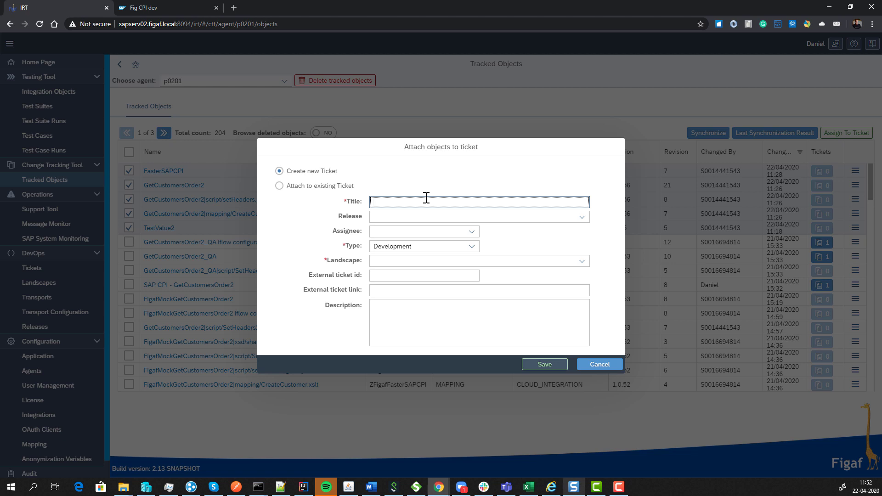
pyautogui.write('Make new Order')
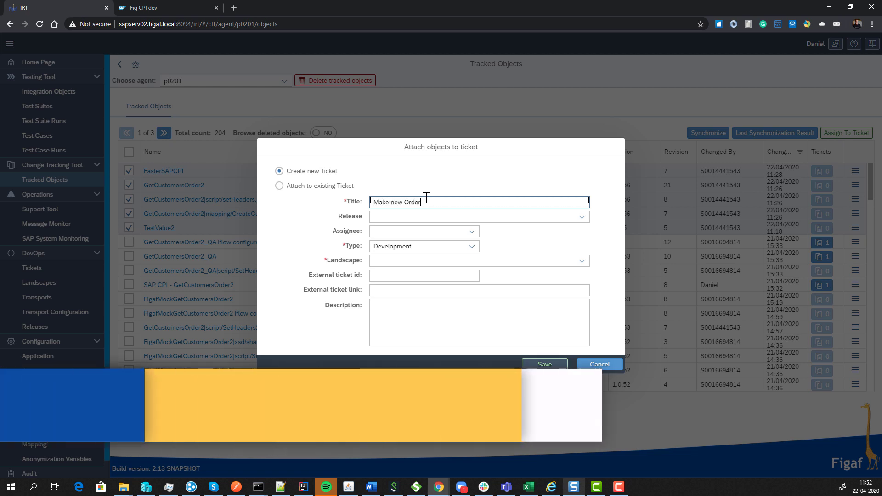
pyautogui.press('Tab')
pyautogui.press('Tab')
pyautogui.press('Tab')
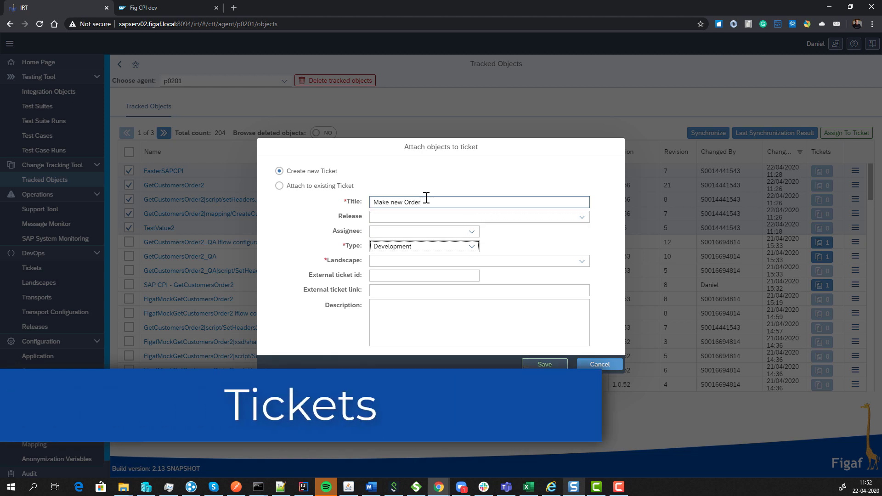
pyautogui.hotkey('shift', 'Tab')
pyautogui.hotkey('shift', 'Tab')
pyautogui.hotkey('shift', 'Tab')
pyautogui.hotkey('ctrl', 'c')
pyautogui.press('End')
pyautogui.write('2')
# Assign the new ticket to Admin and set its landscape to SAP CPI
pyautogui.press('Tab')
pyautogui.press('Tab')
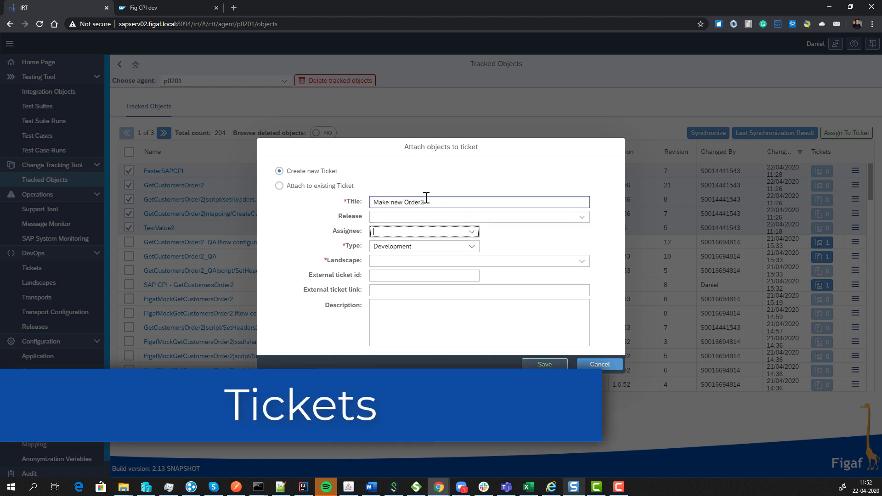
pyautogui.press('Down')
pyautogui.press('Tab')
pyautogui.press('Tab')
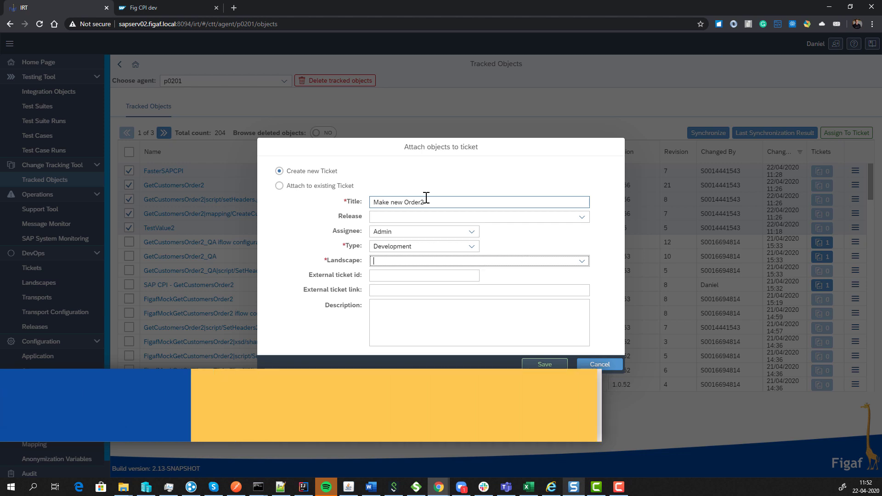
pyautogui.press('Down')
pyautogui.press('Tab')
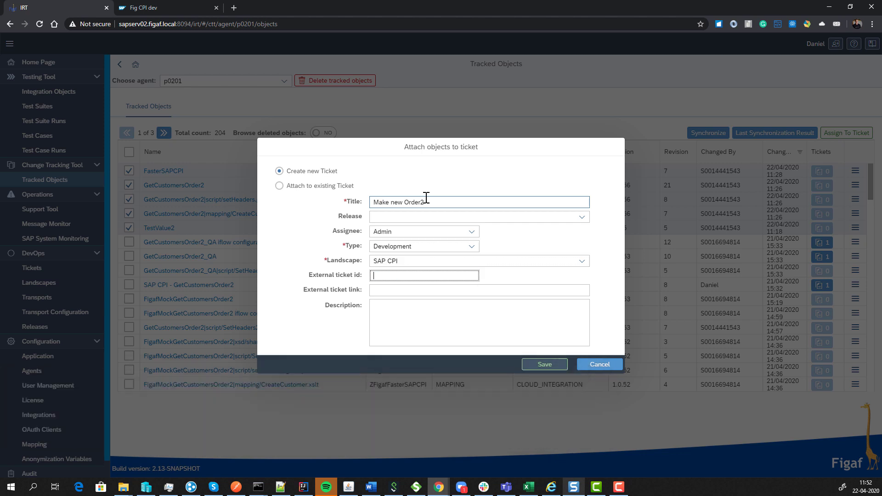
# Enter external ticket id SNOW-26643 and the description "Make new Order22", and save the new ticket
pyautogui.write('SNOW-26643')
pyautogui.press('Tab')
pyautogui.press('Tab')
pyautogui.hotkey('ctrl', 'v')
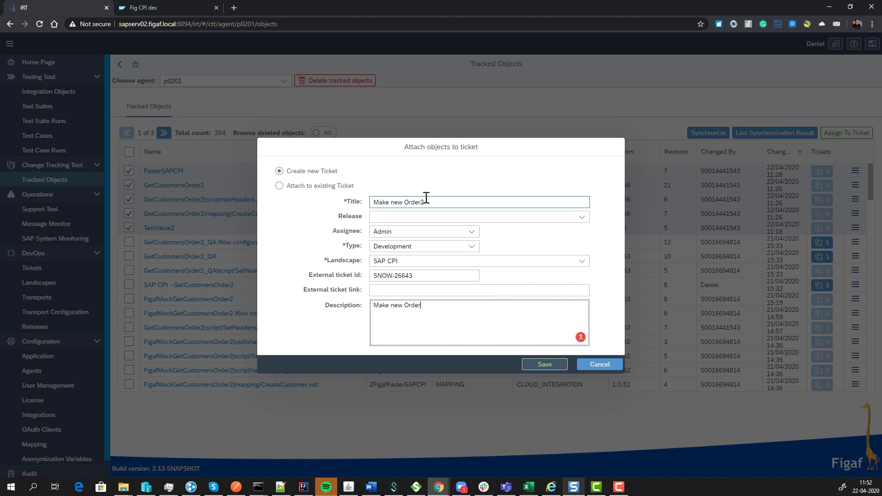
pyautogui.write('22')
pyautogui.click(543, 364)
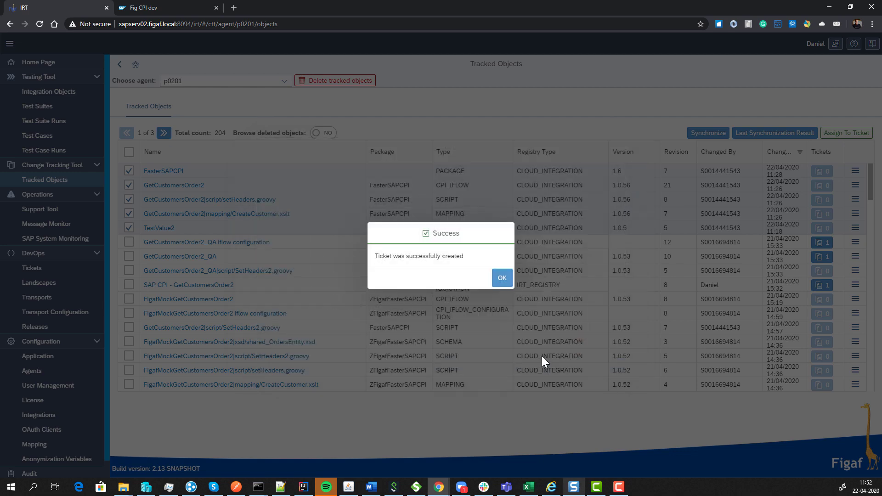
pyautogui.click(502, 278)
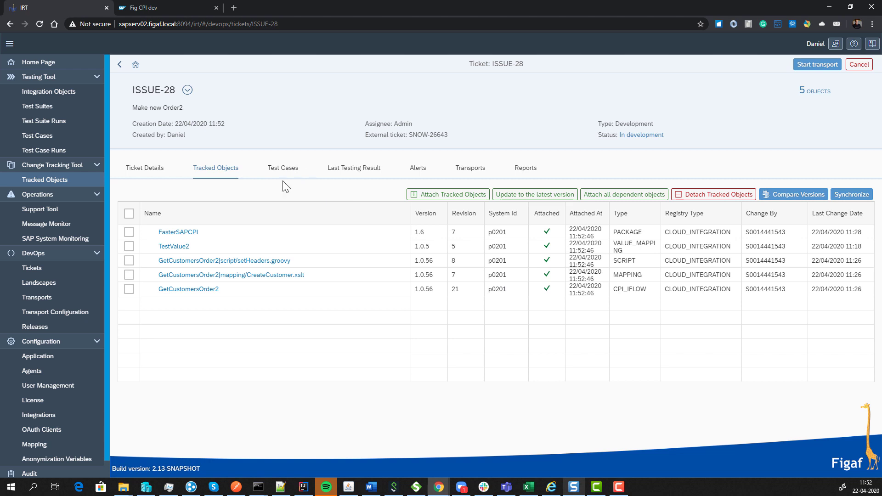
# Look up the ticket's related test cases and link the Demo20200421 case and the DEFAULT case created 20/04/2020 13:50
pyautogui.click(283, 169)
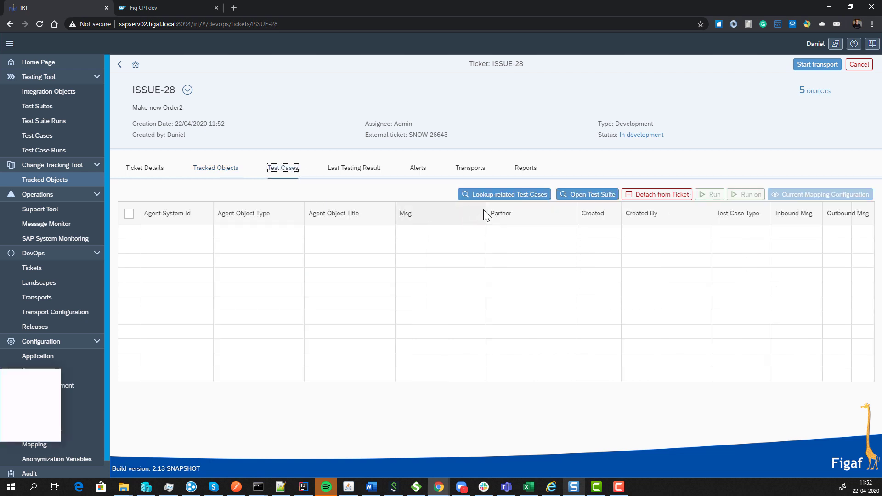
pyautogui.click(490, 201)
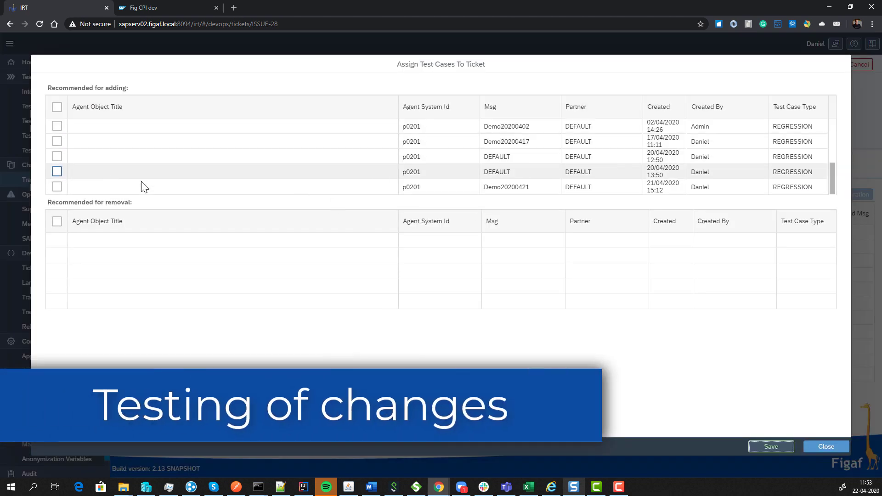
pyautogui.click(57, 186)
pyautogui.click(57, 172)
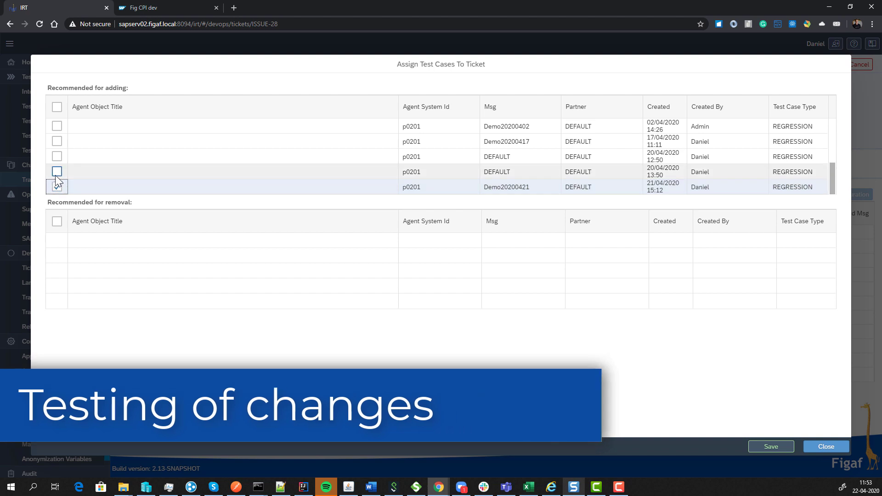
pyautogui.click(765, 448)
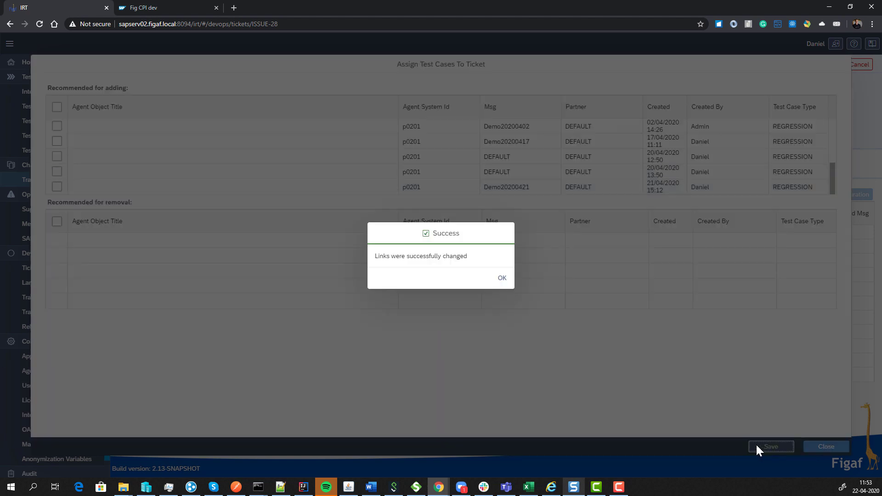
pyautogui.click(500, 277)
# Run the ticket's test cases on test system p0201 and poll their remote results
pyautogui.click(746, 195)
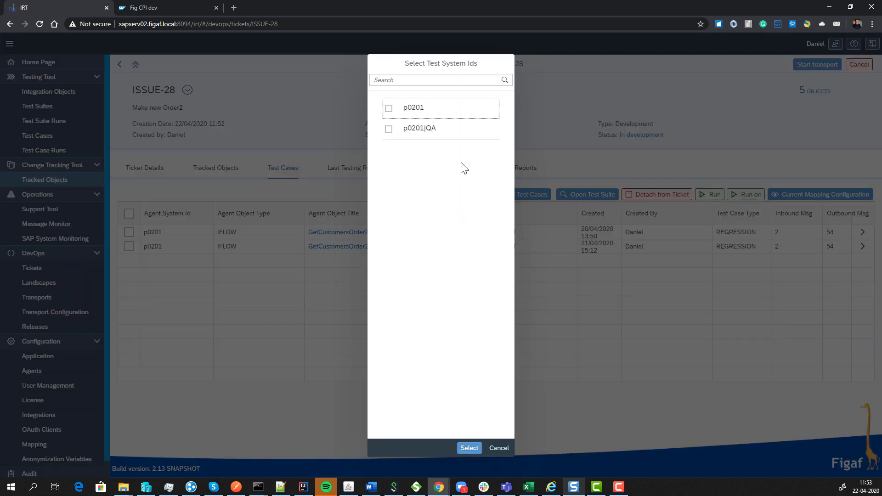
pyautogui.click(425, 120)
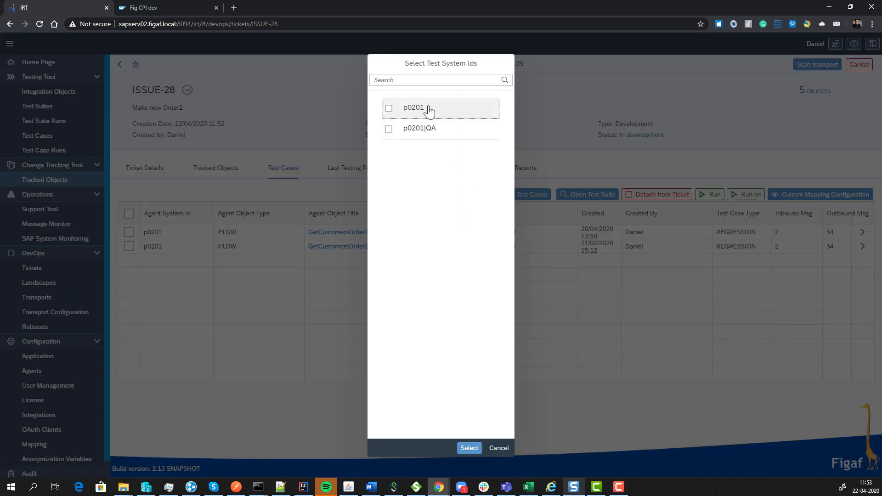
pyautogui.click(466, 448)
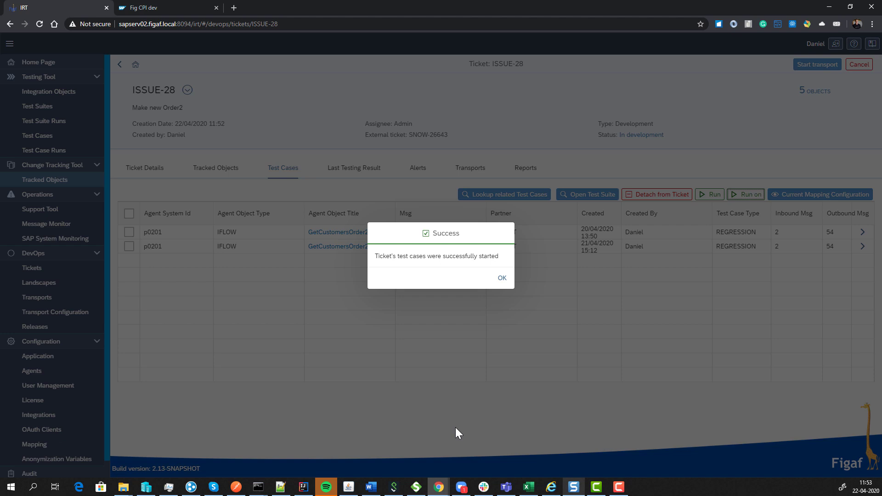
pyautogui.click(501, 277)
pyautogui.click(365, 174)
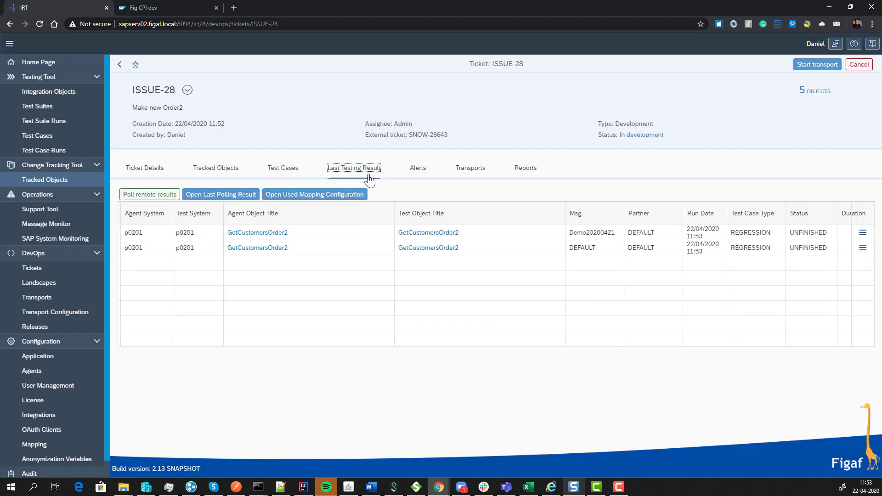
pyautogui.click(174, 195)
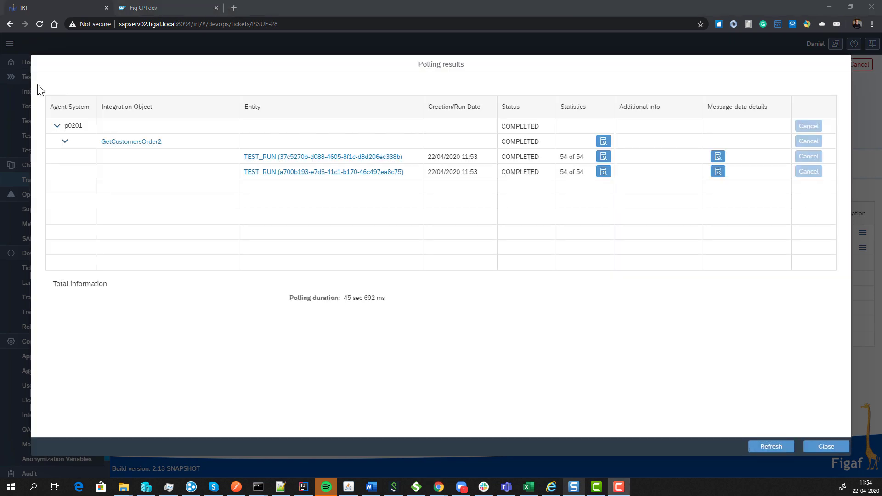
# Open the DEFAULT test run's results and compare the expected and actual messages of step 16 (CallActivity_35)
pyautogui.click(832, 446)
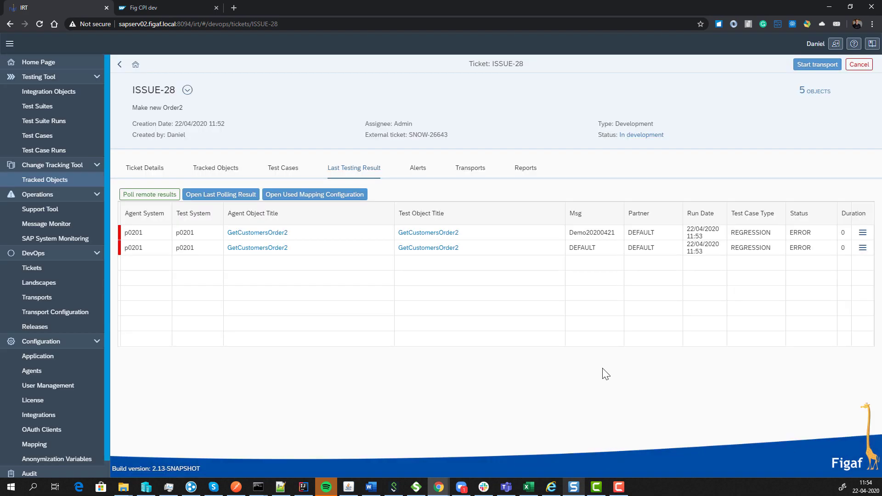
pyautogui.click(861, 251)
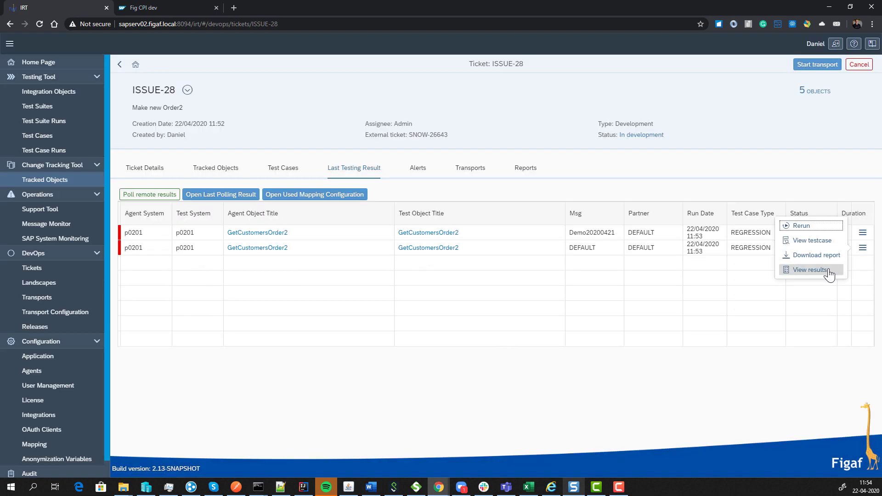
pyautogui.click(829, 271)
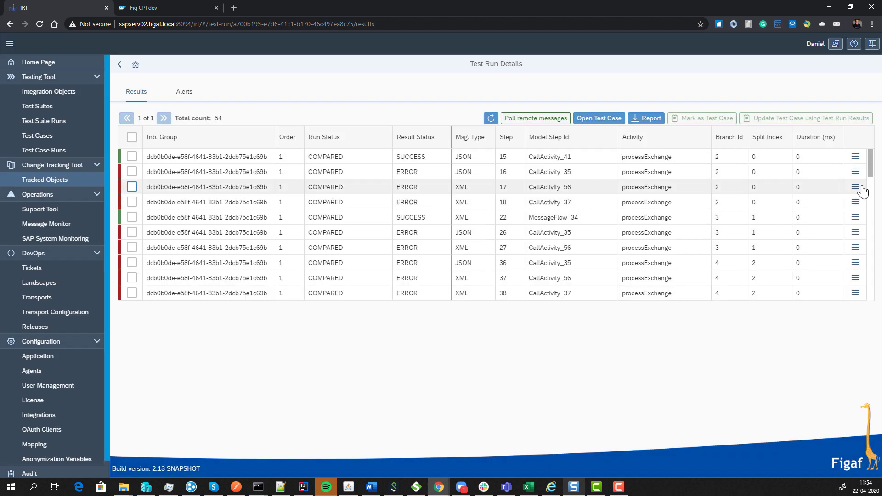
pyautogui.click(855, 172)
pyautogui.click(803, 206)
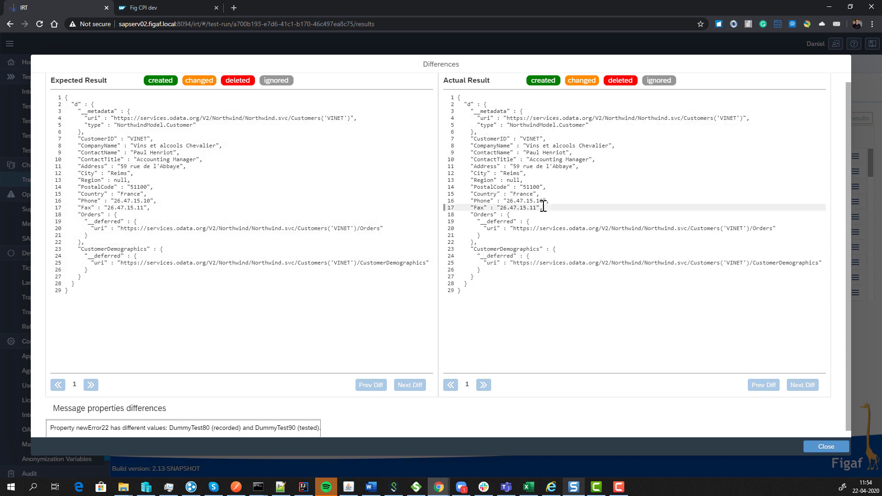
# Bring up the ignore-list prompt for /d/PostalCode, decline it, and review the message properties differences before closing the comparison
pyautogui.click(493, 189)
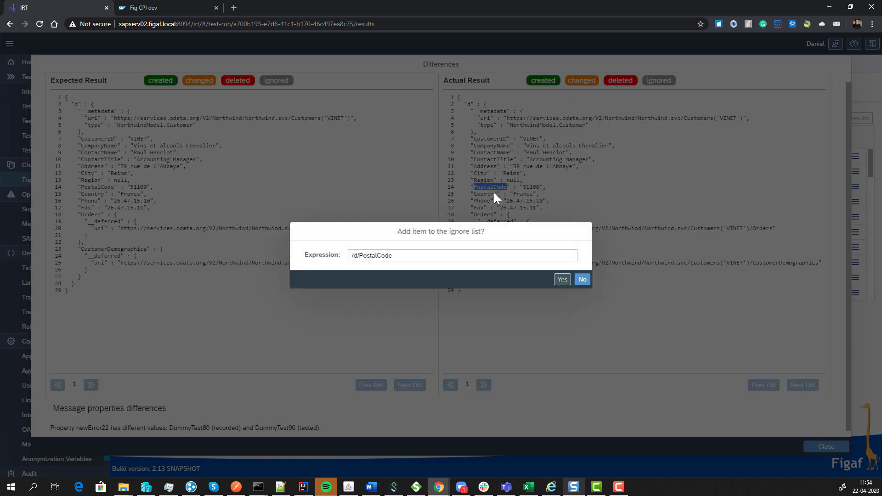
pyautogui.click(581, 280)
pyautogui.scroll(-1, 413, 335)
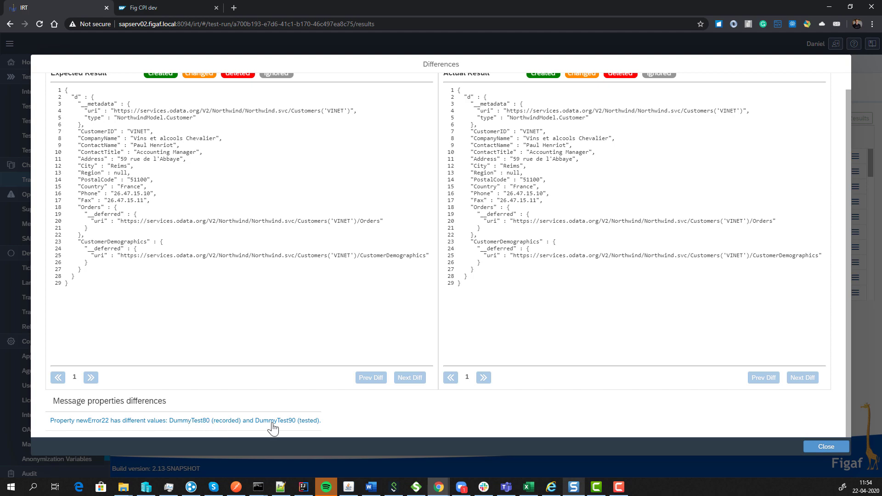
pyautogui.click(826, 447)
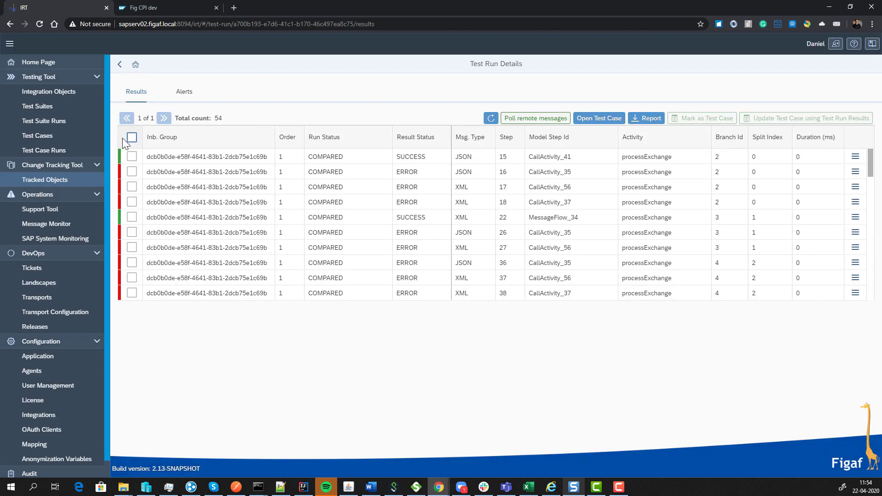
# Select all messages of the test run and update the test case using the test run results
pyautogui.click(132, 138)
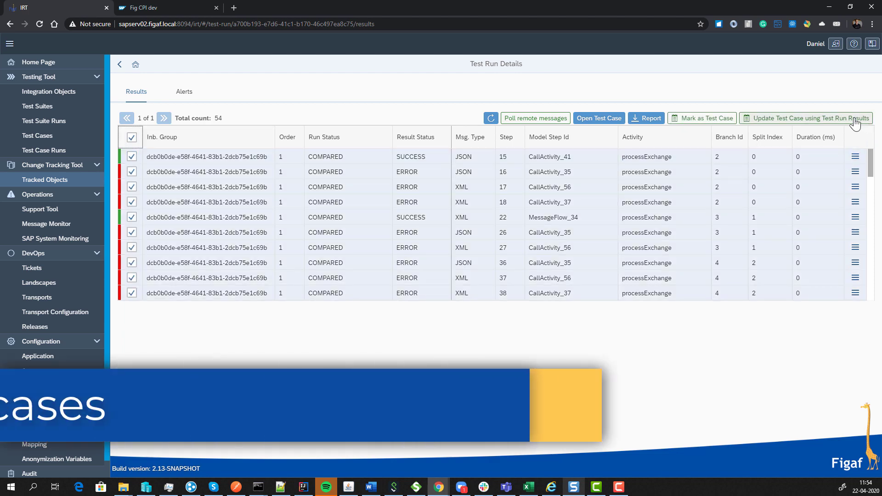
pyautogui.click(855, 120)
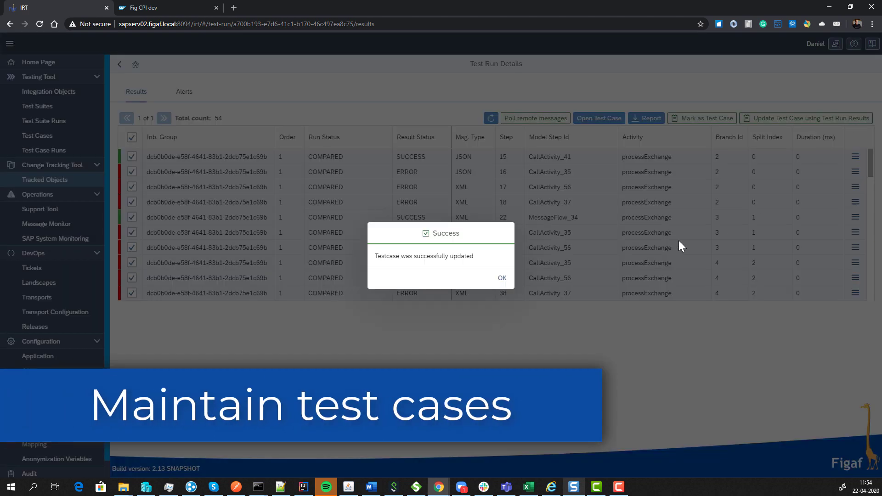
pyautogui.click(503, 276)
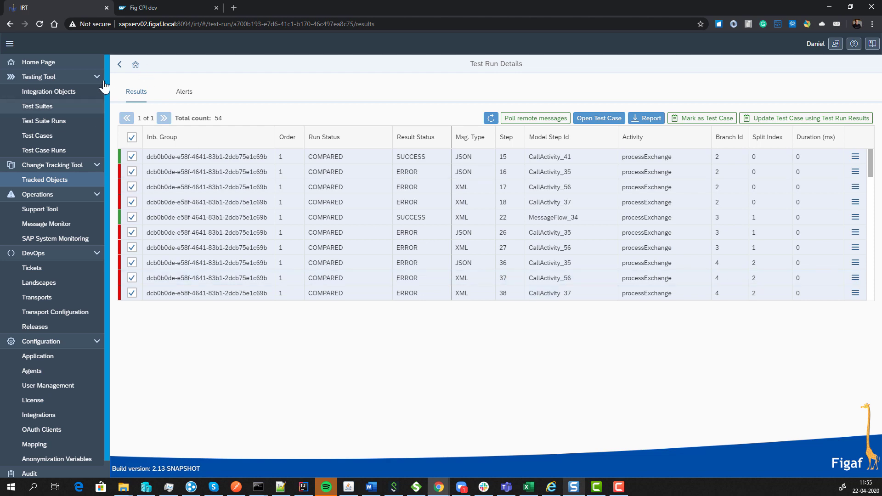
# Return to ticket ISSUE-28 and start its transport, refreshing the progress until processing ends
pyautogui.click(120, 64)
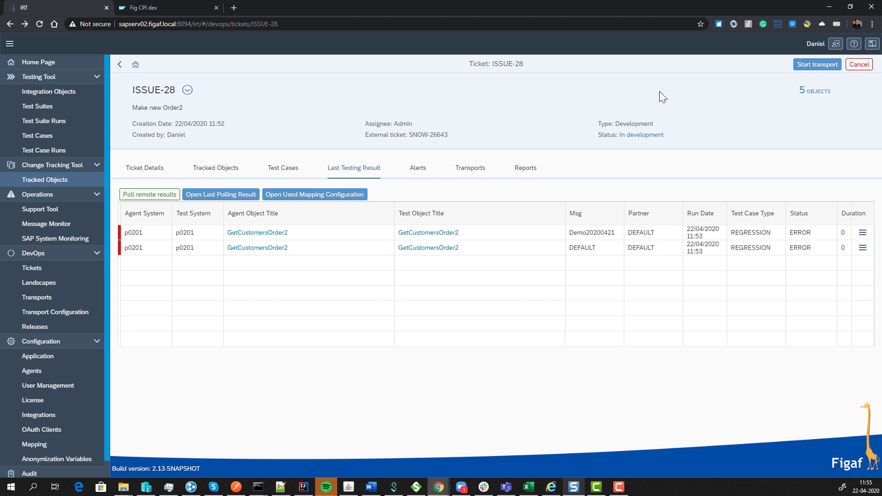
pyautogui.click(805, 64)
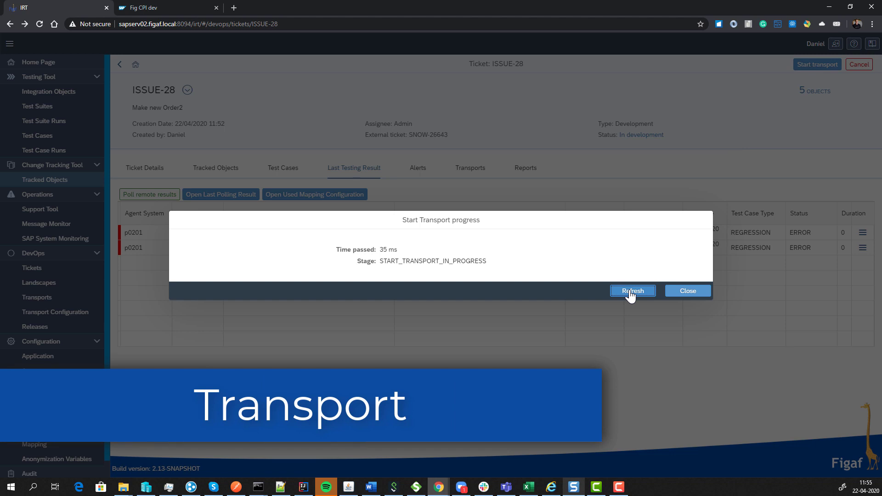
pyautogui.click(629, 292)
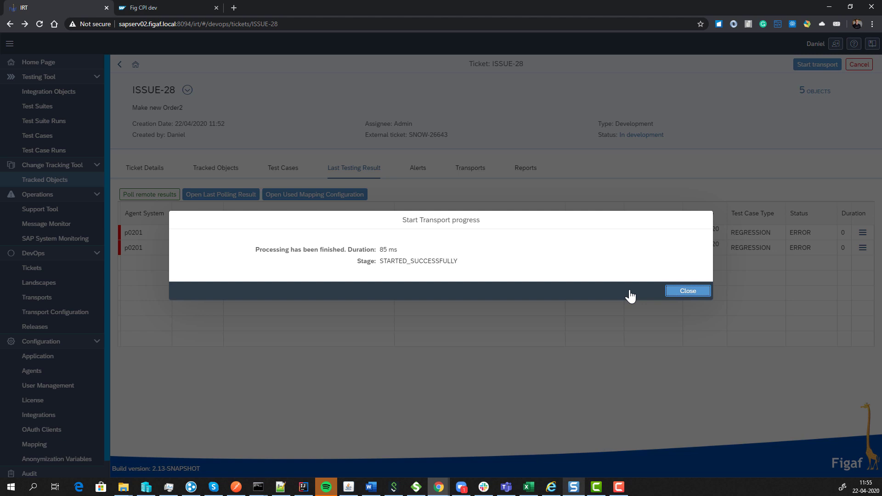
pyautogui.click(686, 293)
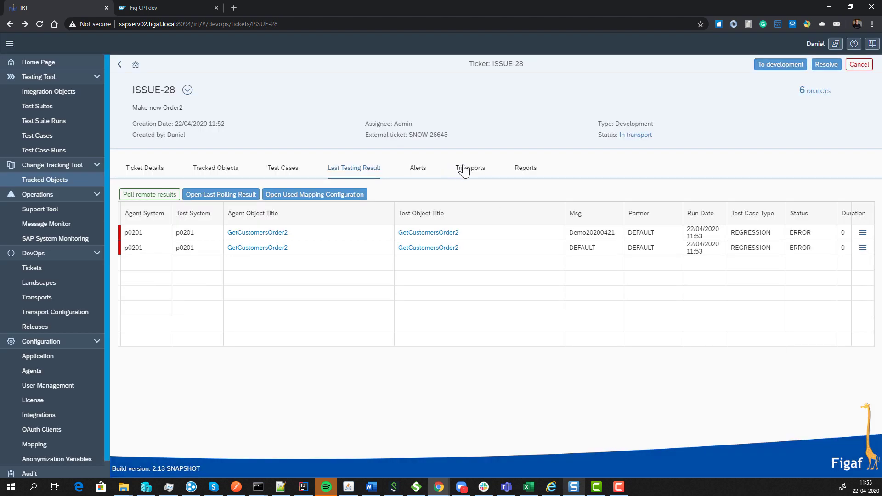
# Open the ticket's transport of CPI objects and the transport configuration of its GetCustomersOrder2 iFlow
pyautogui.click(465, 169)
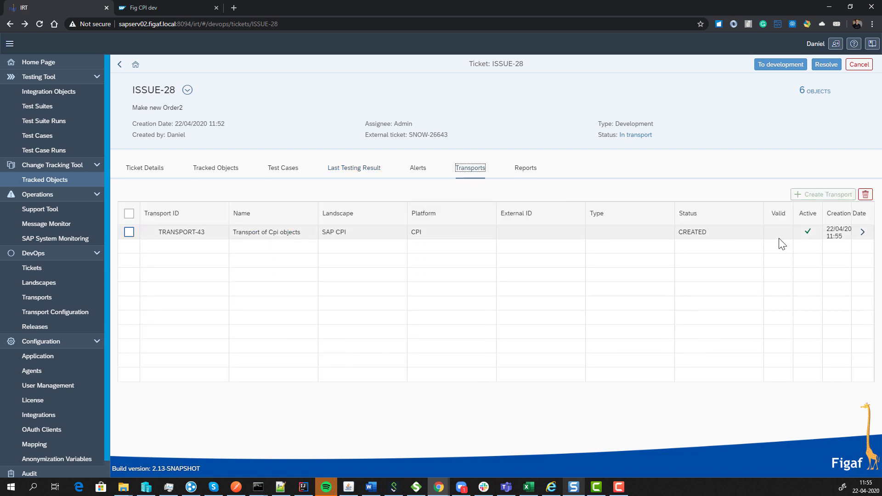
pyautogui.click(861, 234)
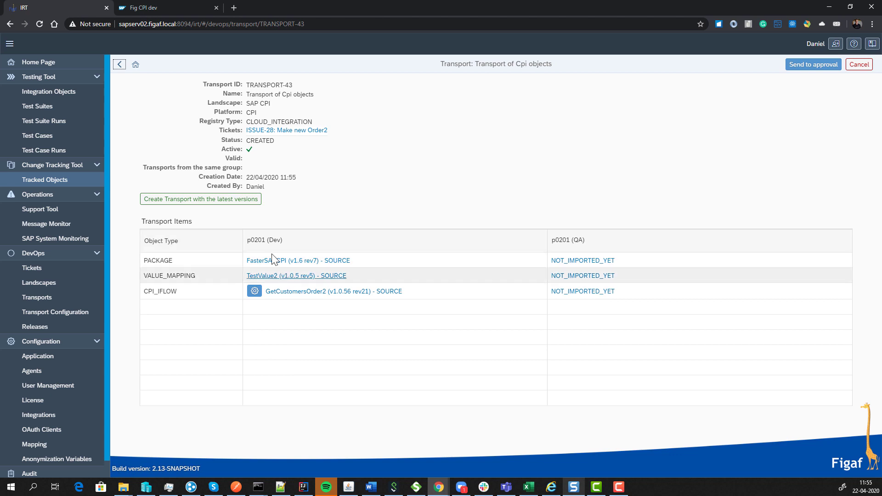
pyautogui.click(254, 293)
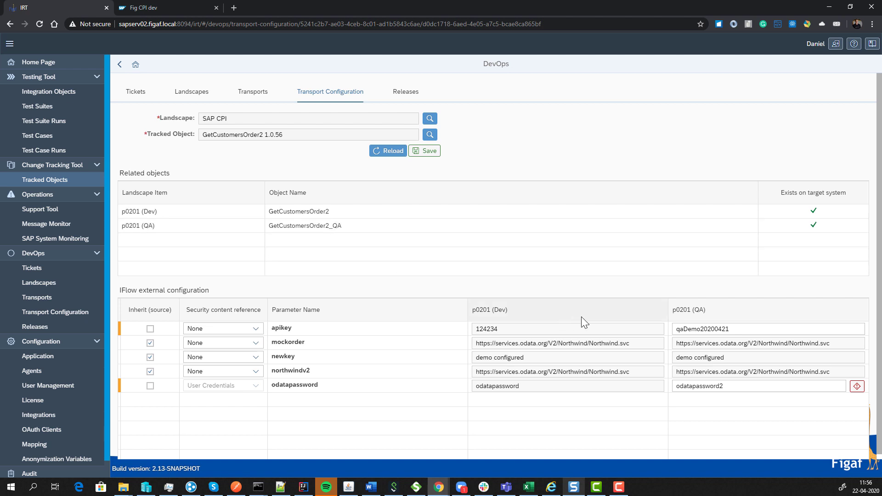
# Update the API key value for p0201 (QA) and check the warning on the odatapassword security content reference
pyautogui.click(746, 329)
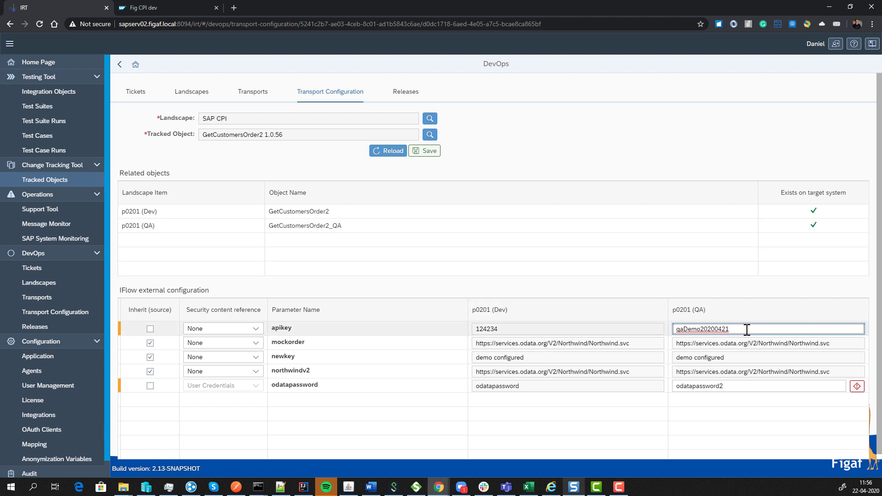
pyautogui.press('BackSpace')
pyautogui.write('2')
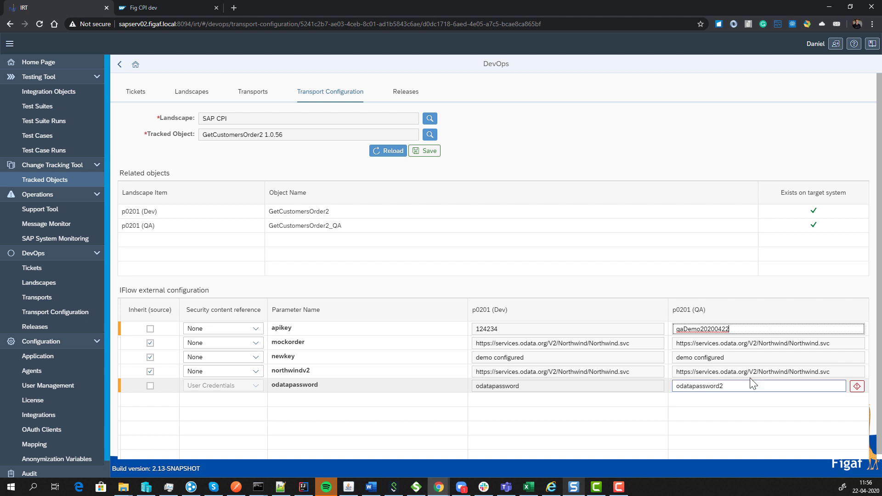
pyautogui.click(858, 387)
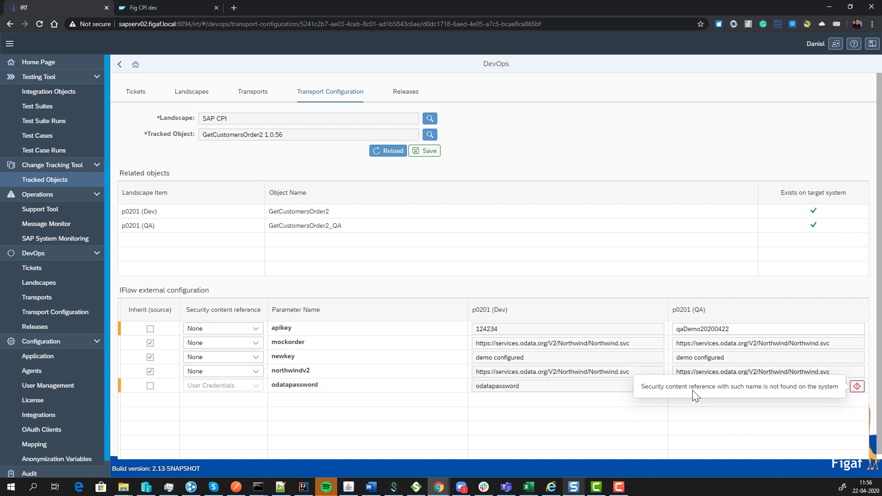
pyautogui.click(728, 391)
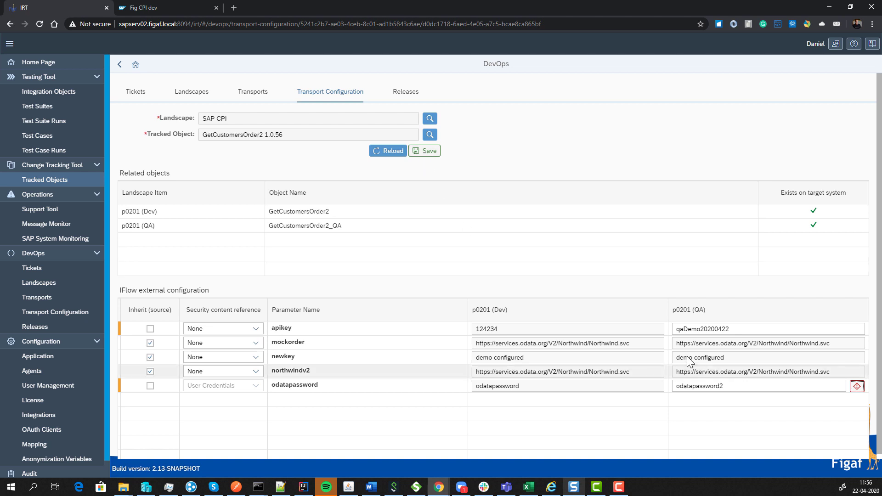
pyautogui.click(150, 343)
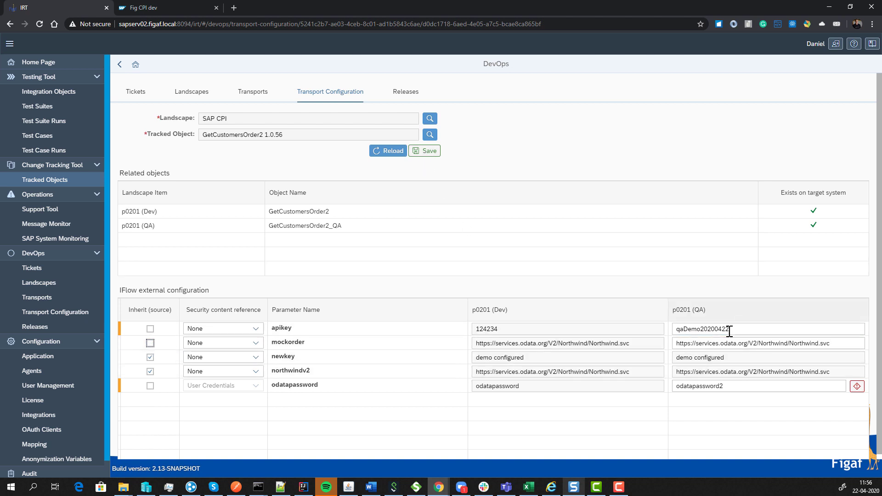
pyautogui.click(693, 344)
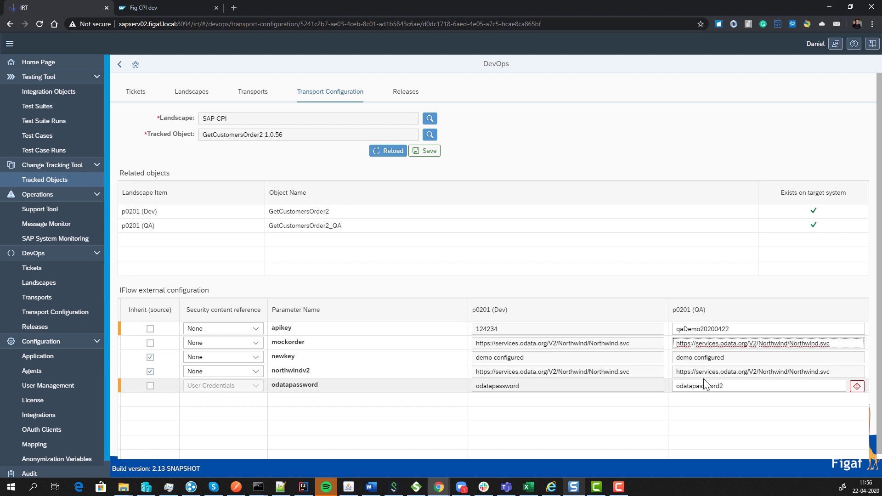
pyautogui.write('prd')
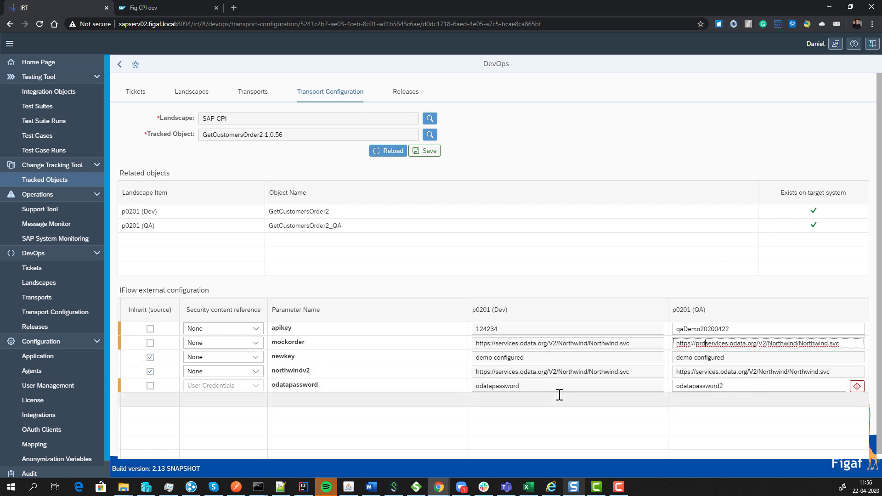
pyautogui.write('.')
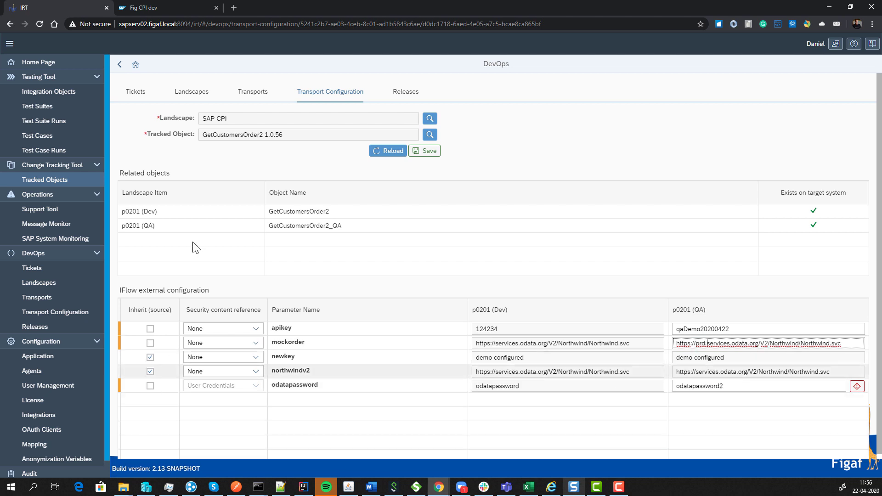
pyautogui.click(410, 155)
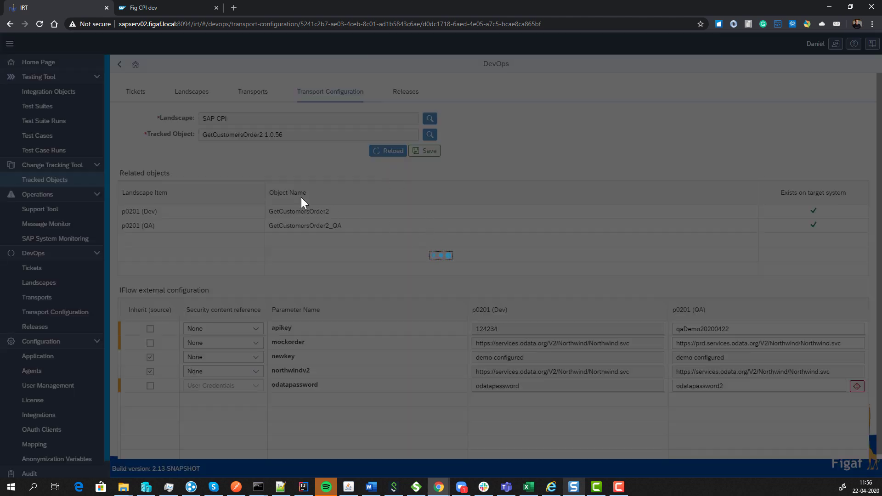
pyautogui.click(490, 278)
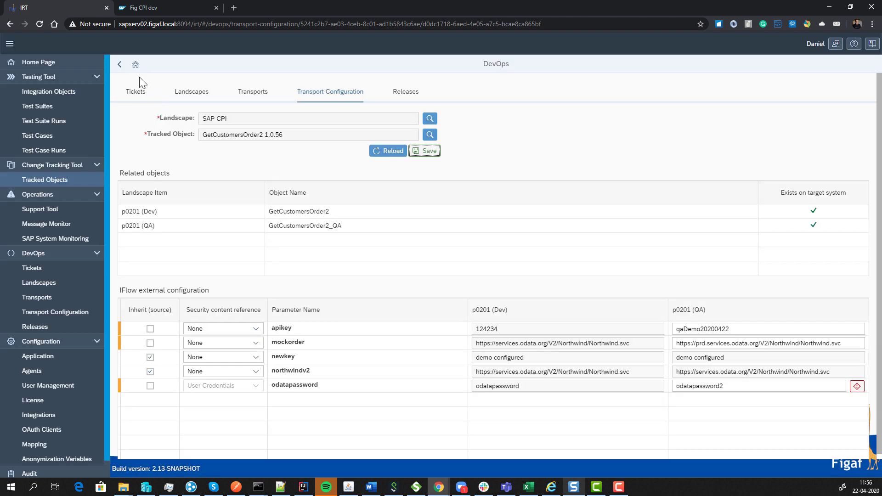
# Return to the transport of CPI objects, send it to approval, and approve it
pyautogui.click(119, 65)
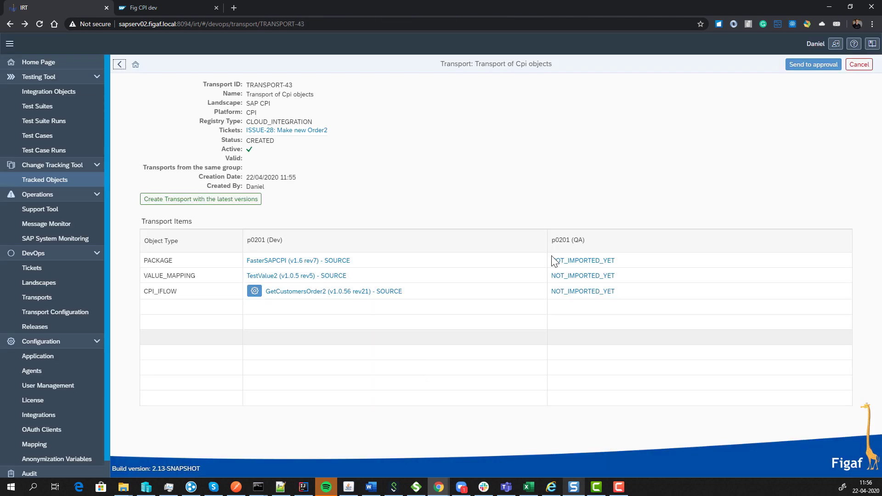
pyautogui.click(811, 67)
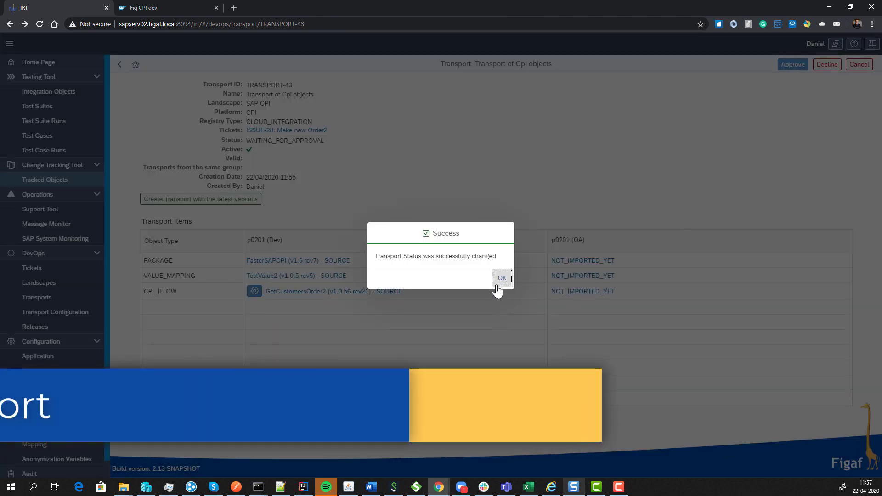
pyautogui.click(501, 277)
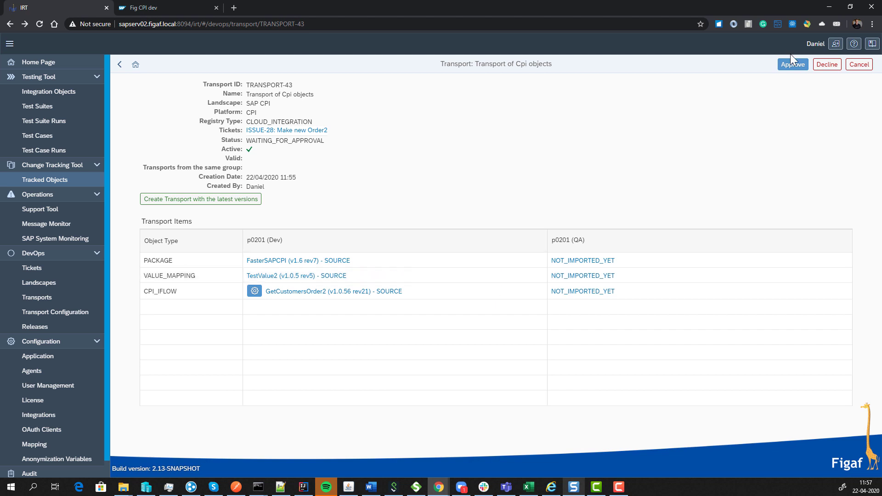
pyautogui.click(793, 66)
pyautogui.click(545, 298)
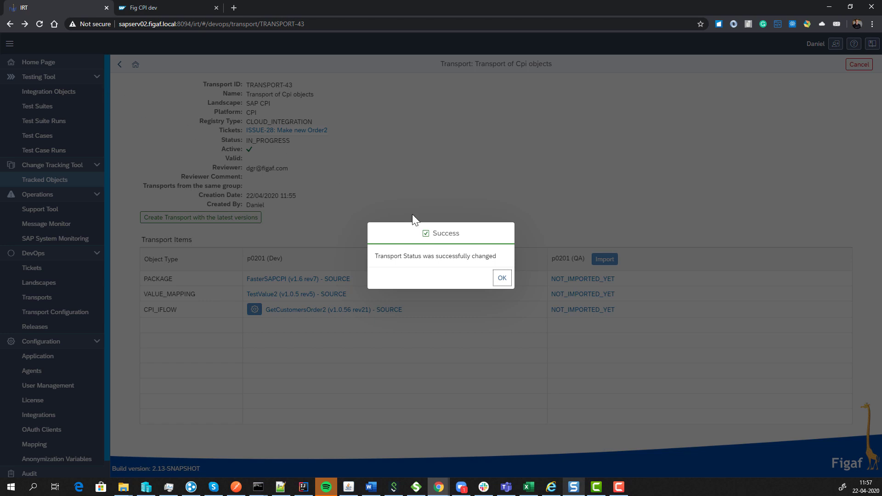
pyautogui.click(502, 278)
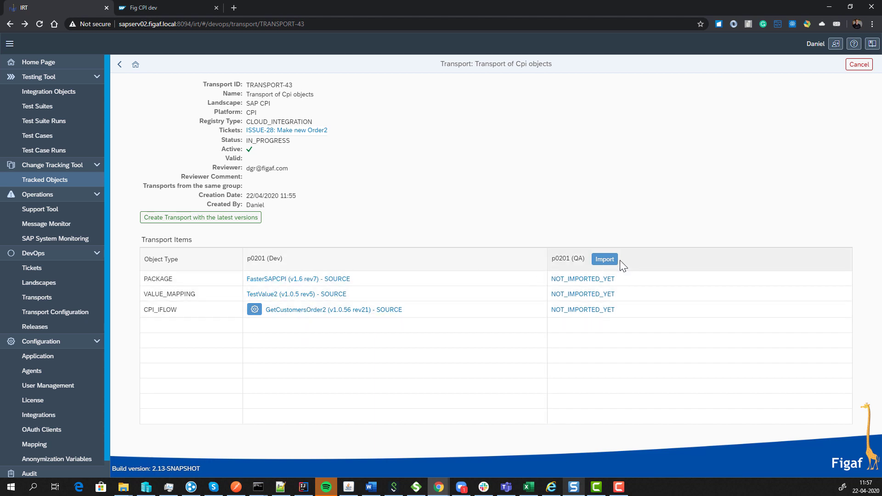
# Import the transport items into p0201 (QA) and check the warning on the imported GetCustomersOrder2_QA iFlow
pyautogui.click(604, 260)
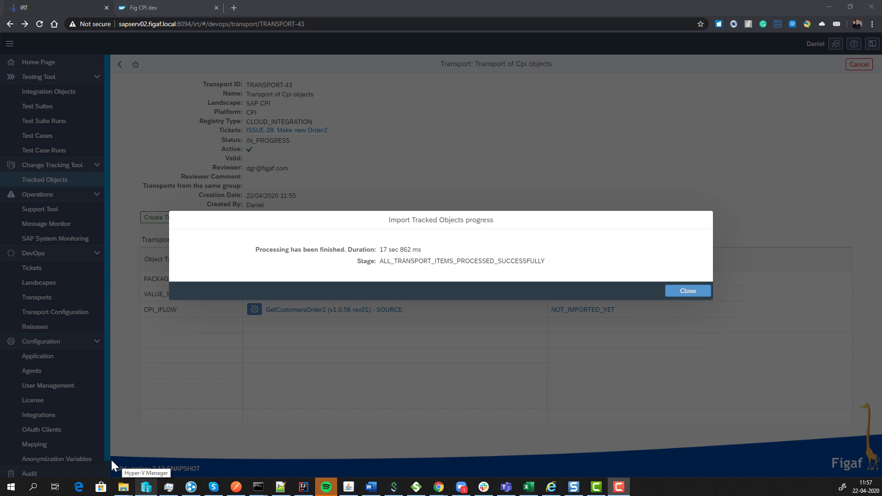
pyautogui.click(683, 292)
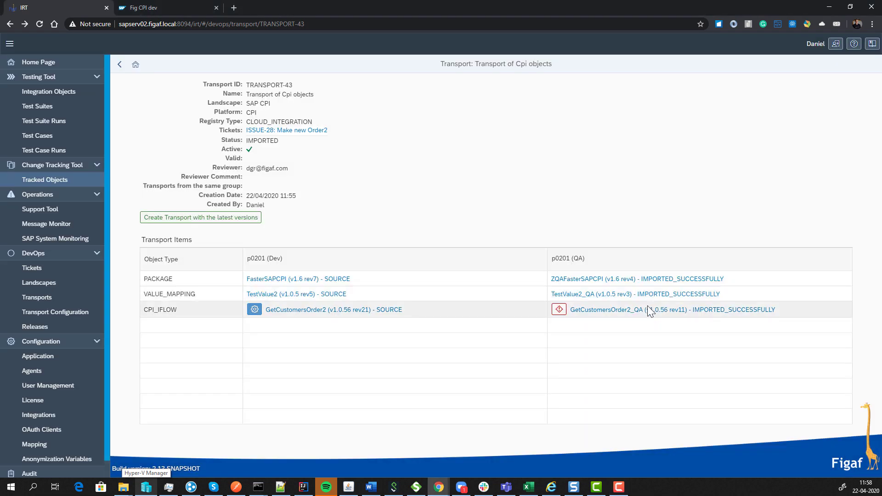
pyautogui.click(559, 314)
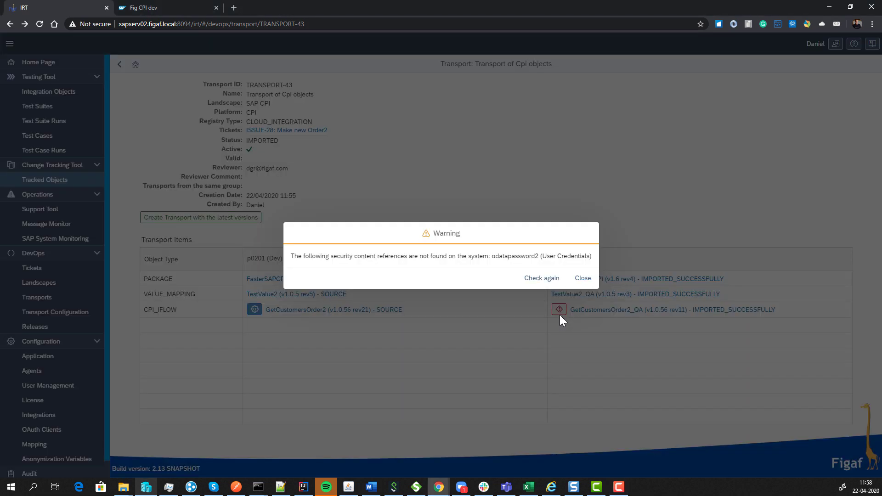
# Dismiss the missing credentials warning, return to ticket ISSUE-28, and resolve the ticket
pyautogui.click(582, 278)
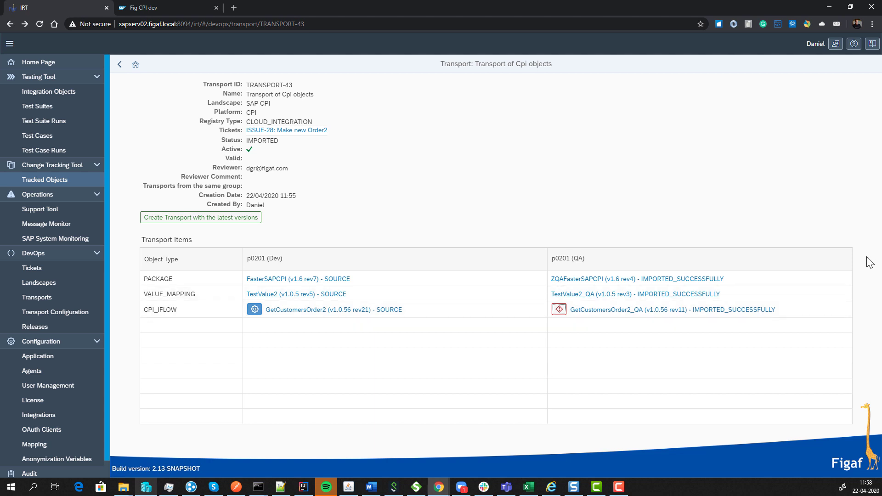
pyautogui.click(120, 64)
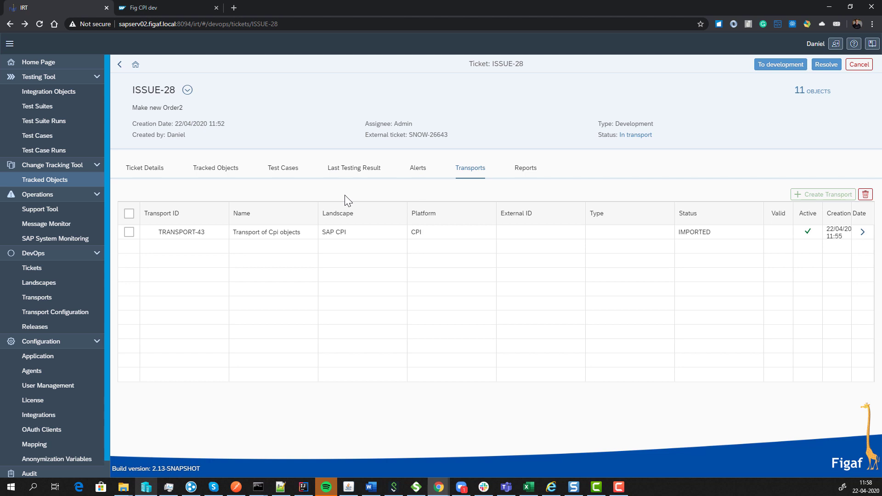
pyautogui.click(831, 65)
pyautogui.click(500, 276)
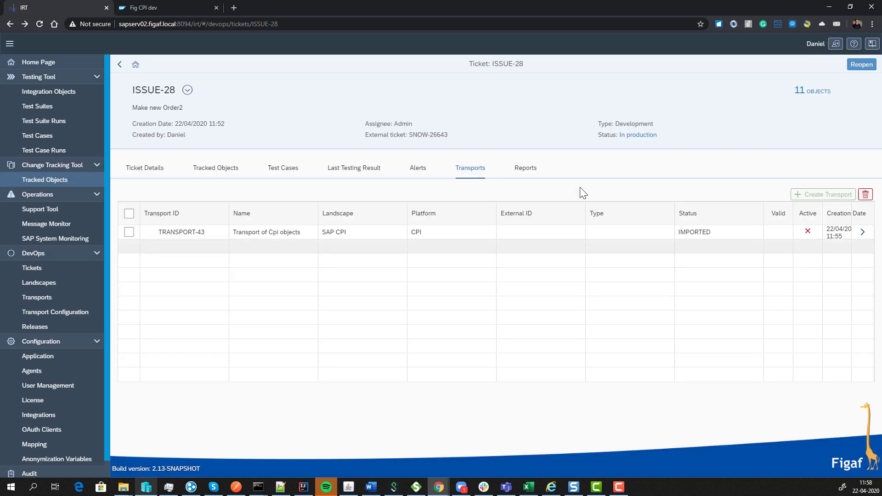
# Generate a report for ticket ISSUE-28 and refresh the report list
pyautogui.click(525, 169)
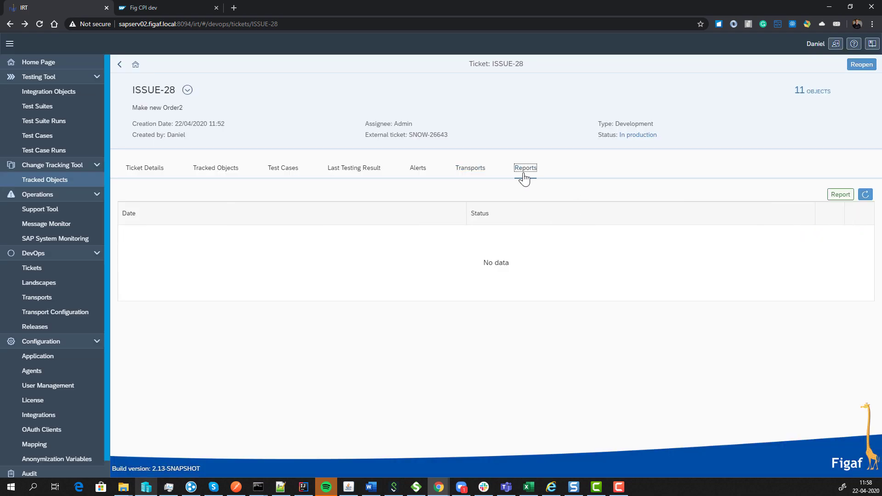
pyautogui.click(865, 195)
pyautogui.click(844, 195)
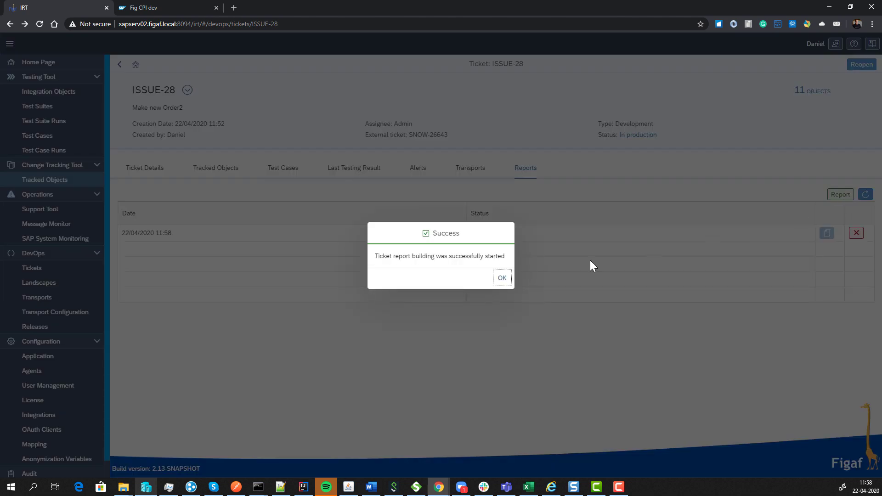
pyautogui.click(502, 278)
pyautogui.click(865, 195)
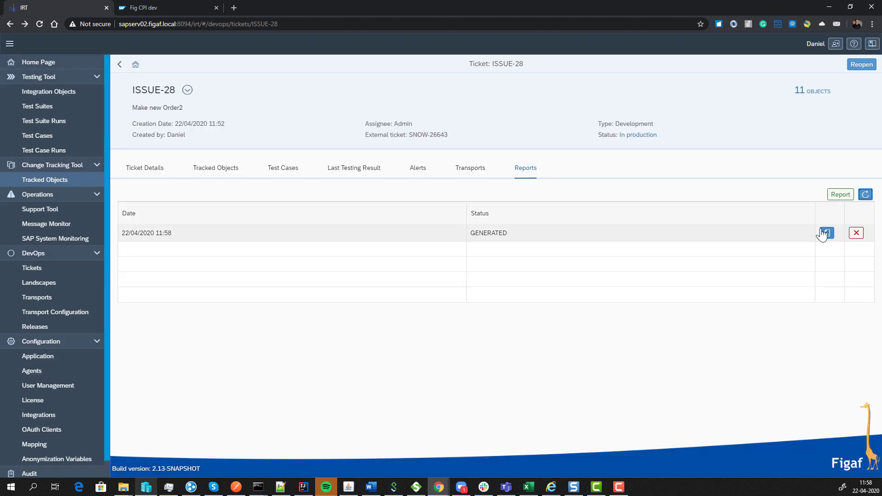
# Download the generated ticket report and open it in a maximized Excel window
pyautogui.click(825, 233)
pyautogui.click(34, 467)
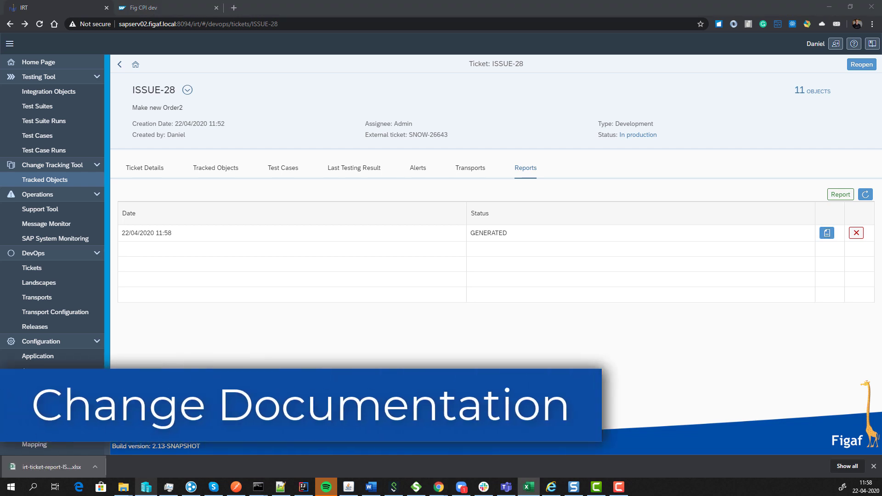
pyautogui.moveTo(1, 67); pyautogui.dragTo(547, 32)
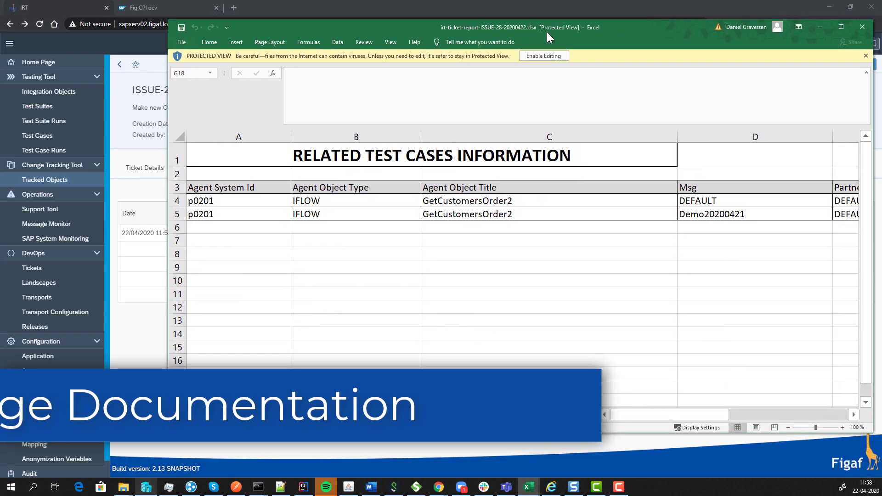
pyautogui.doubleClick(547, 30)
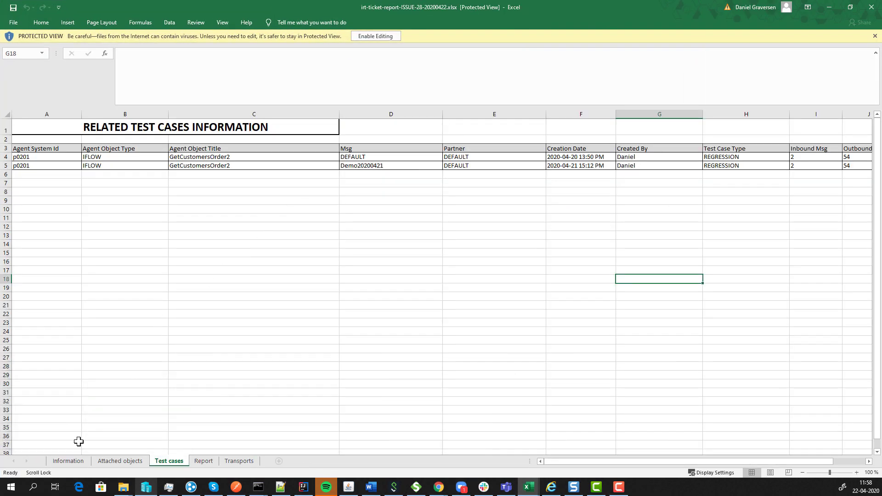
# Review the report's ticket information, attached objects, test cases, payload differences, and transports, and close the workbook
pyautogui.click(58, 459)
pyautogui.click(108, 462)
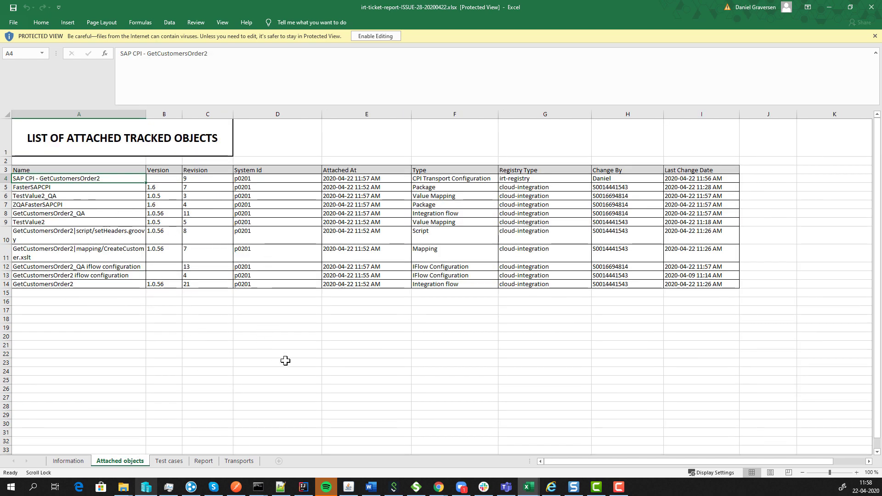
pyautogui.click(169, 462)
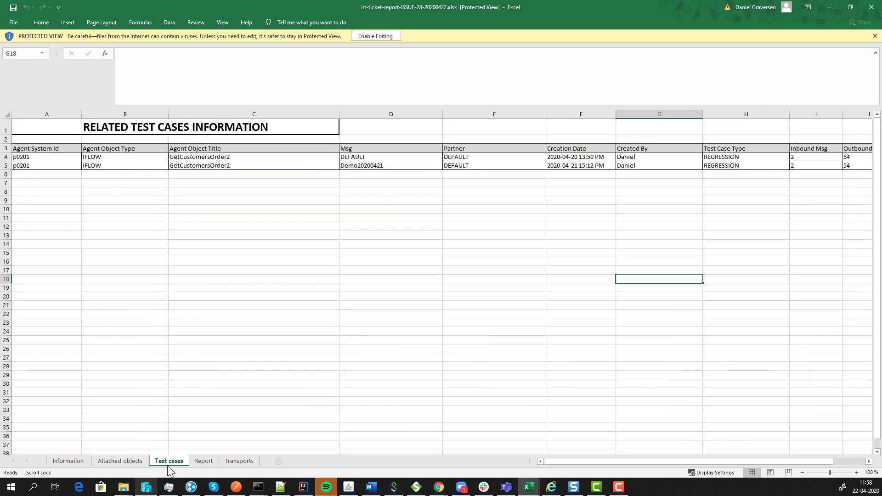
pyautogui.click(203, 461)
pyautogui.moveTo(250, 409); pyautogui.dragTo(485, 395)
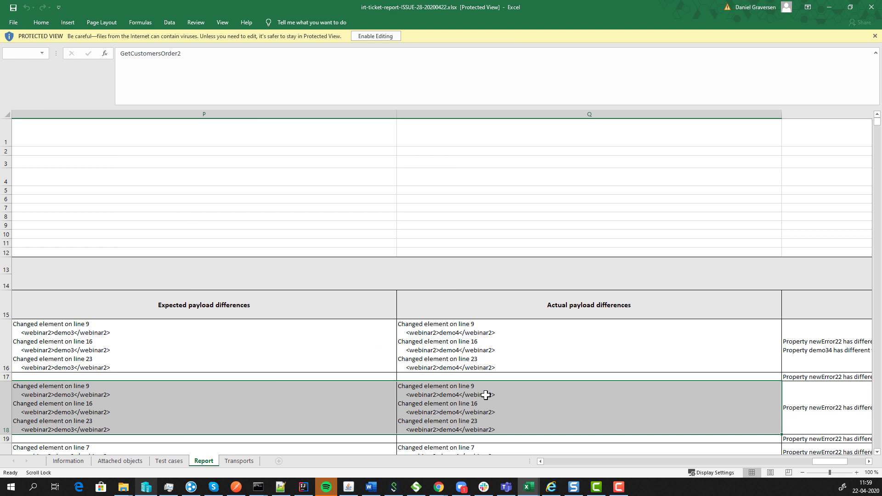
pyautogui.click(248, 463)
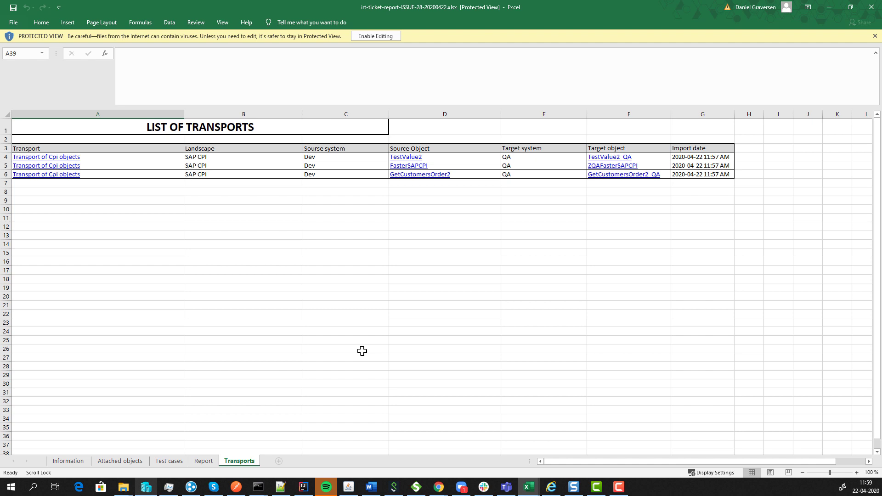
pyautogui.click(871, 10)
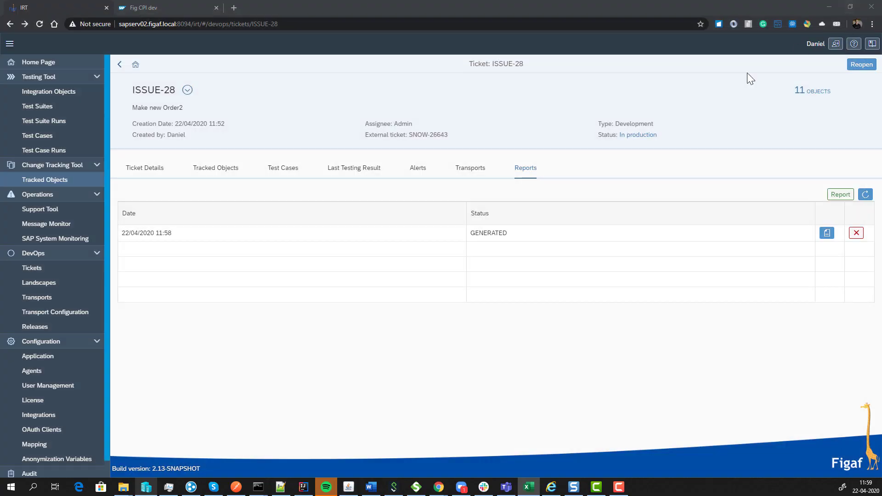
# Generate the scenario documentation for the tracked iFlow GetCustomersOrder2 and open it in a maximized Excel window
pyautogui.click(228, 178)
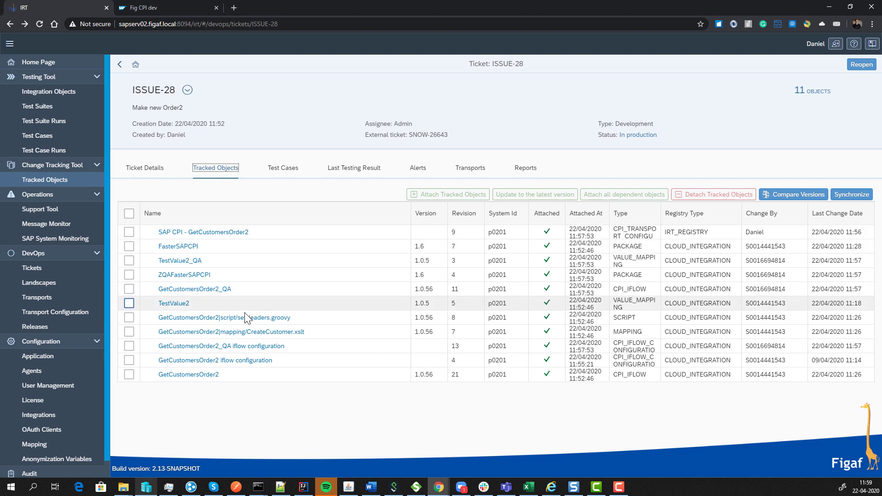
pyautogui.click(201, 376)
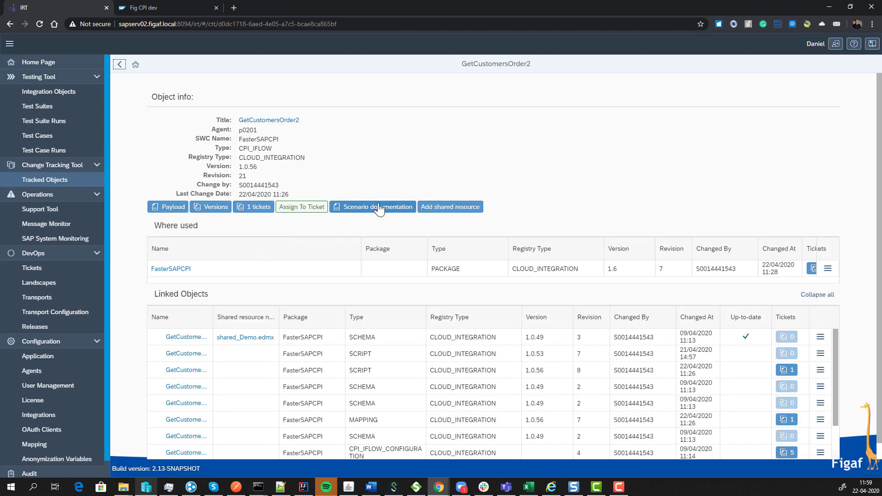
pyautogui.click(378, 205)
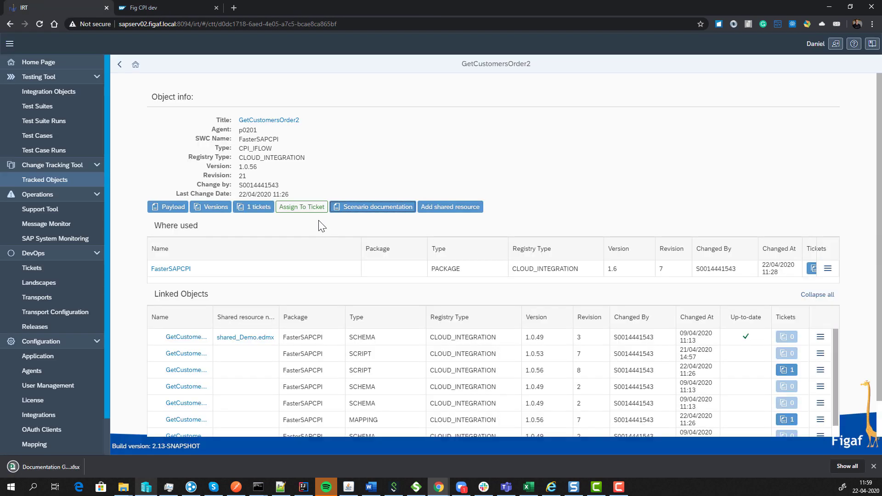
pyautogui.click(51, 468)
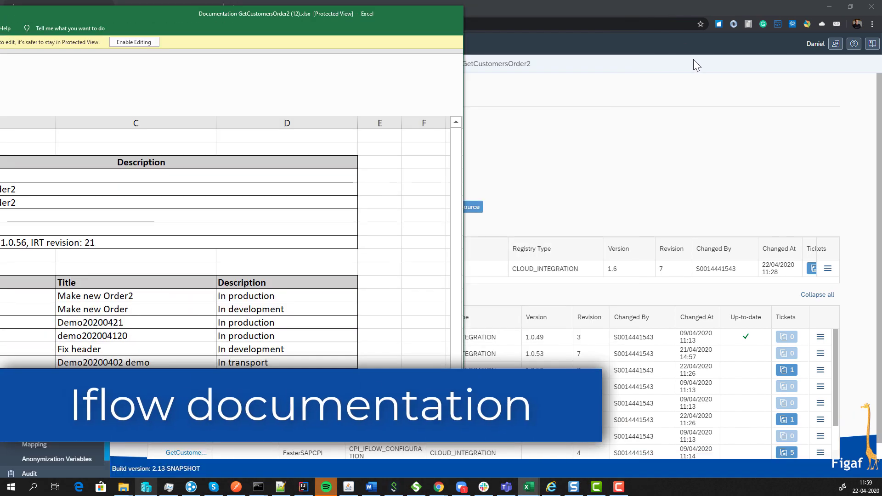
pyautogui.moveTo(693, 60); pyautogui.dragTo(649, 42)
pyautogui.doubleClick(649, 42)
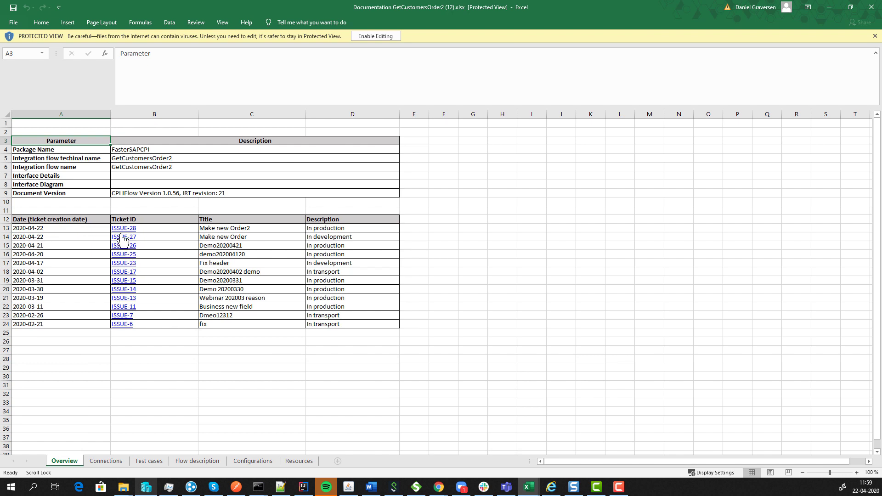
# Review the documentation's connections, test cases, flow description, configurations including the QA mockorder URL, and resources, and close the workbook
pyautogui.click(106, 460)
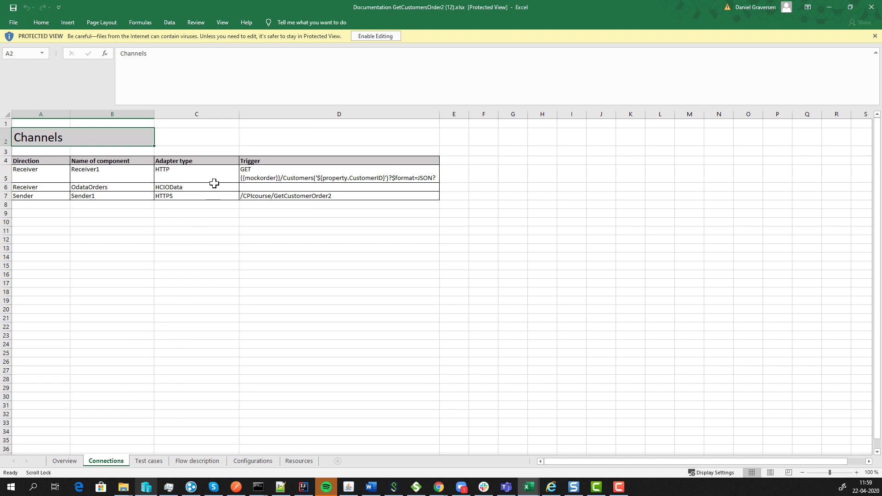
pyautogui.click(156, 462)
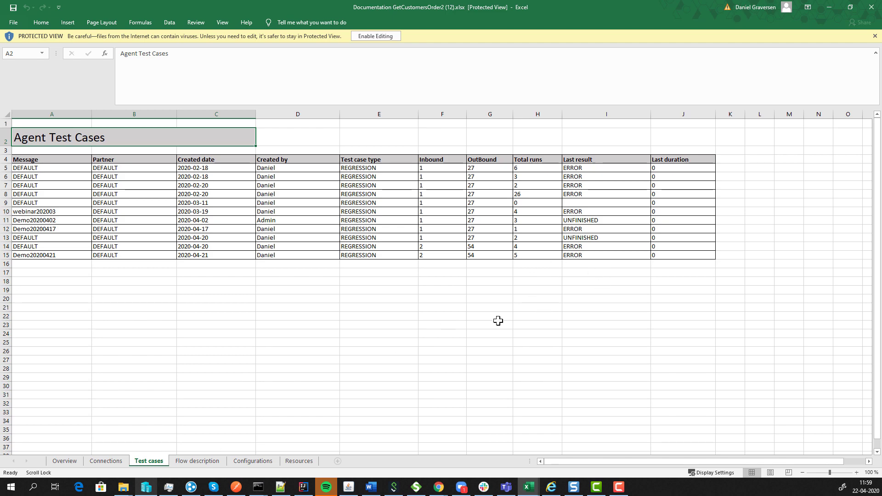
pyautogui.click(197, 462)
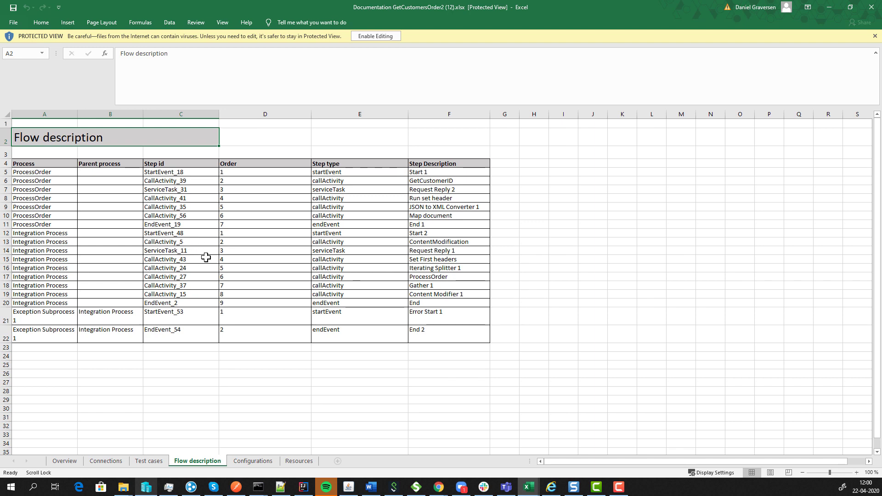
pyautogui.click(257, 461)
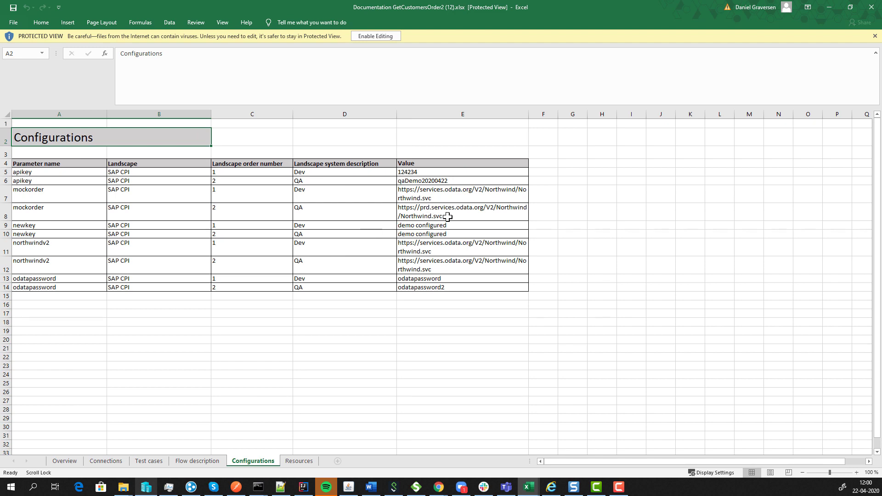
pyautogui.click(419, 210)
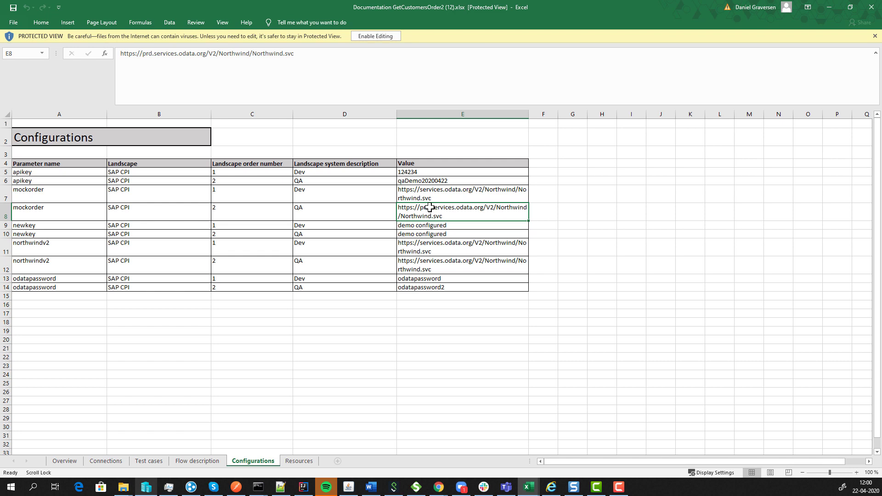
pyautogui.click(298, 461)
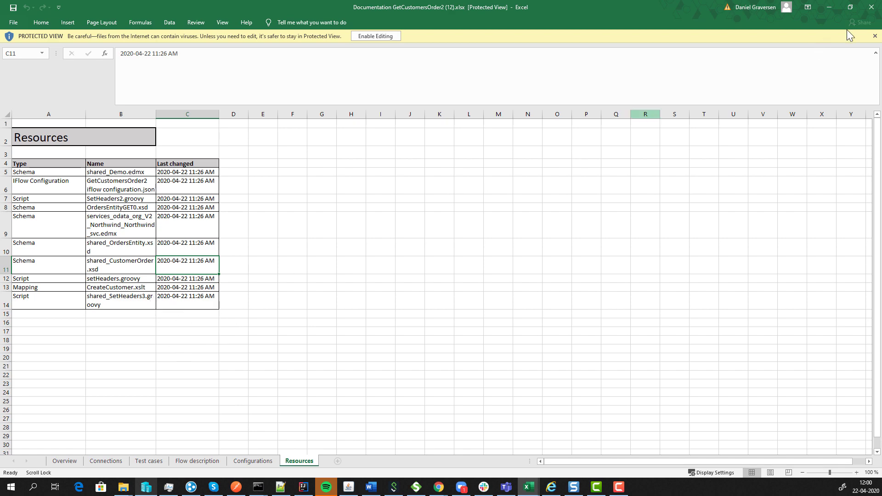
pyautogui.click(871, 7)
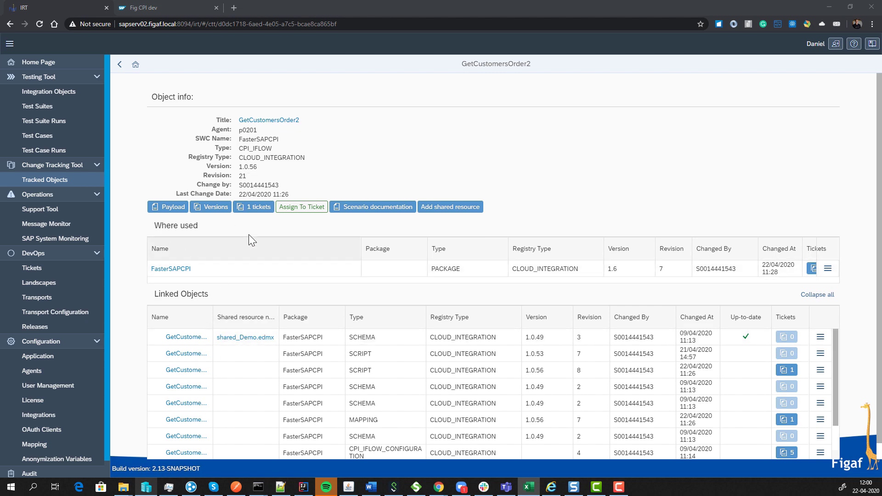
# Open the Make new Order2 ticket from the tickets linked to GetCustomersOrder2
pyautogui.click(255, 208)
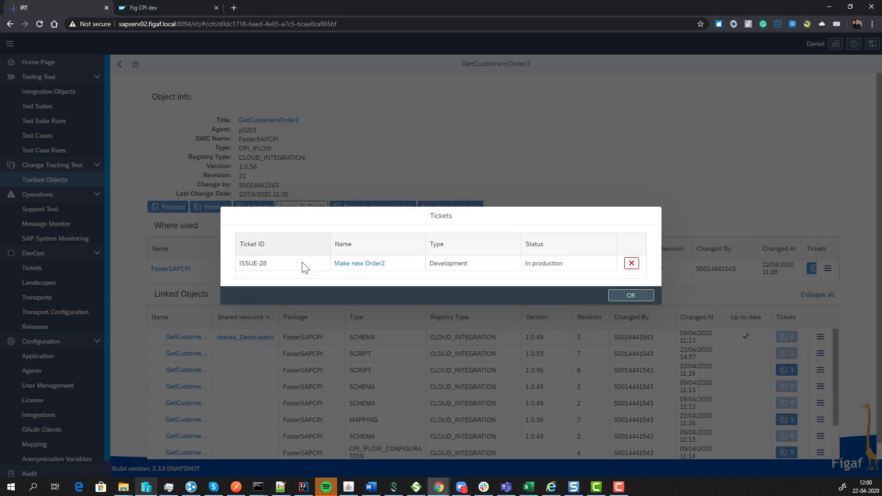
pyautogui.click(362, 266)
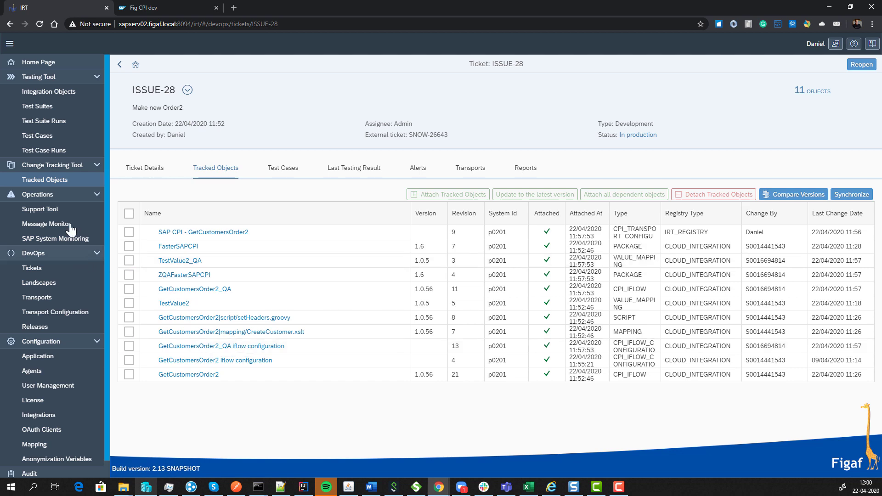
# Display the p0201 integration objects in the Testing Tool sorted by last sync date, newest first
pyautogui.click(71, 98)
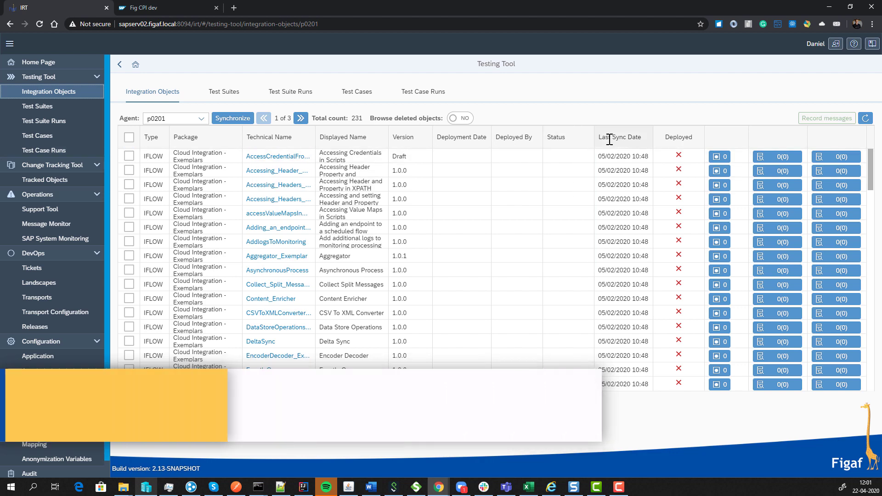
pyautogui.click(610, 138)
pyautogui.click(625, 168)
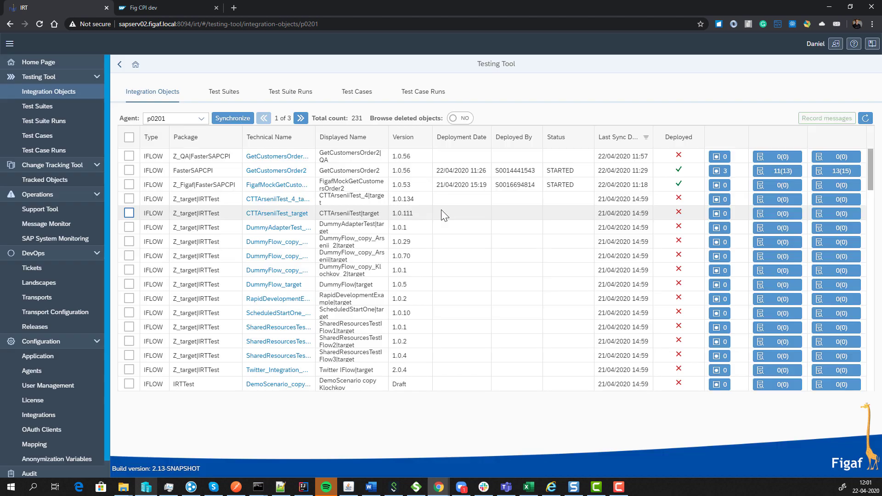
# Create a recording request for GetCustomersOrder2 in a new test suite titled Make new Order2 with a messages count of 1
pyautogui.click(129, 170)
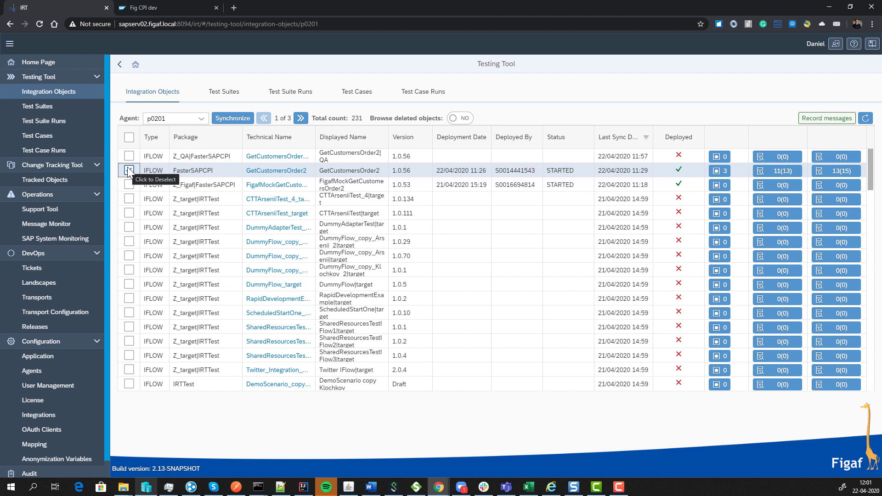
pyautogui.click(818, 119)
pyautogui.click(108, 135)
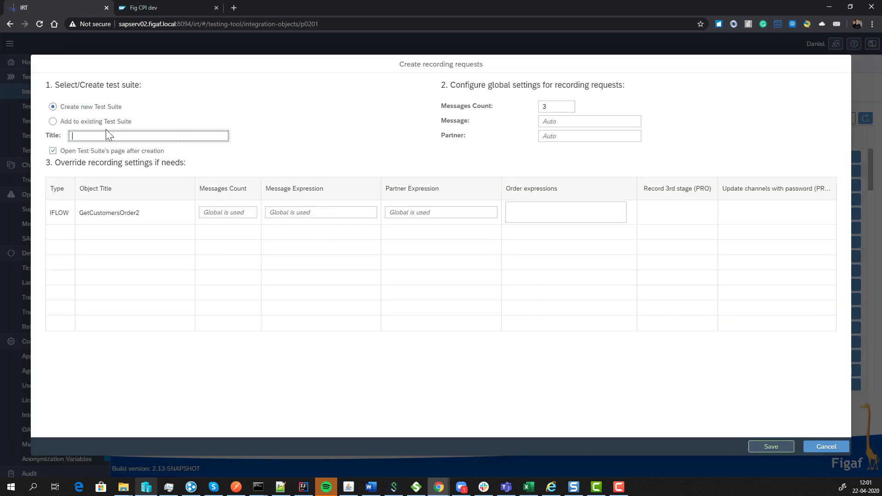
pyautogui.write('Make new Order2')
pyautogui.doubleClick(560, 106)
pyautogui.write('1')
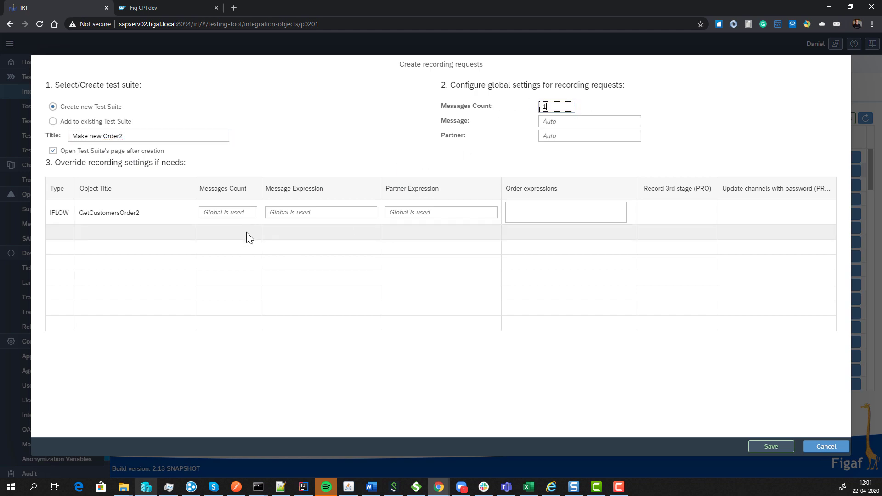
pyautogui.click(770, 446)
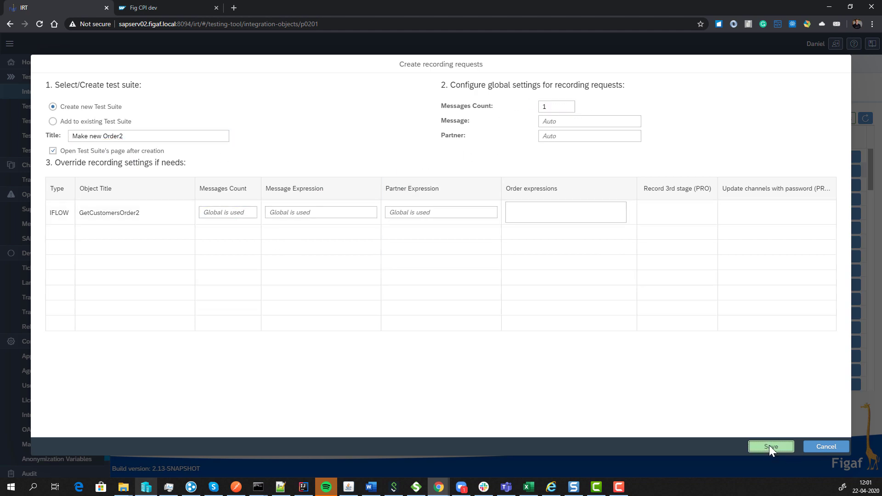
pyautogui.click(502, 278)
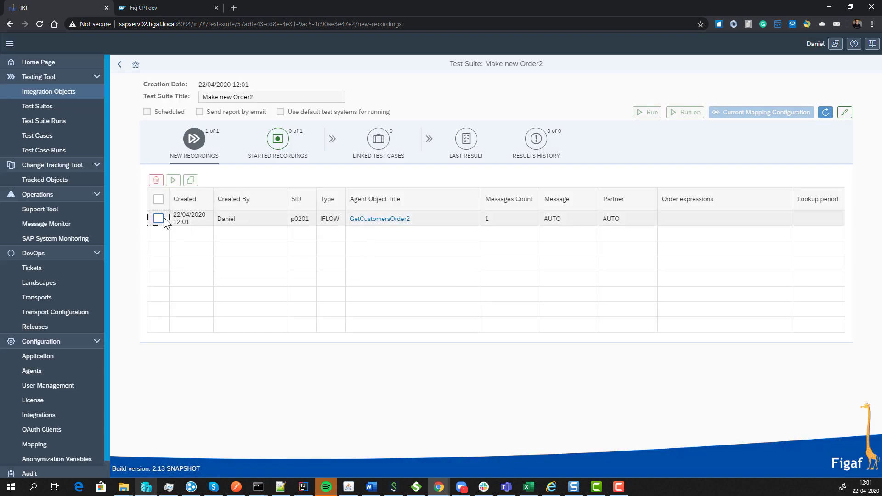
# Start the selected GetCustomersOrder2 recording request and display the suite's started recordings
pyautogui.click(174, 181)
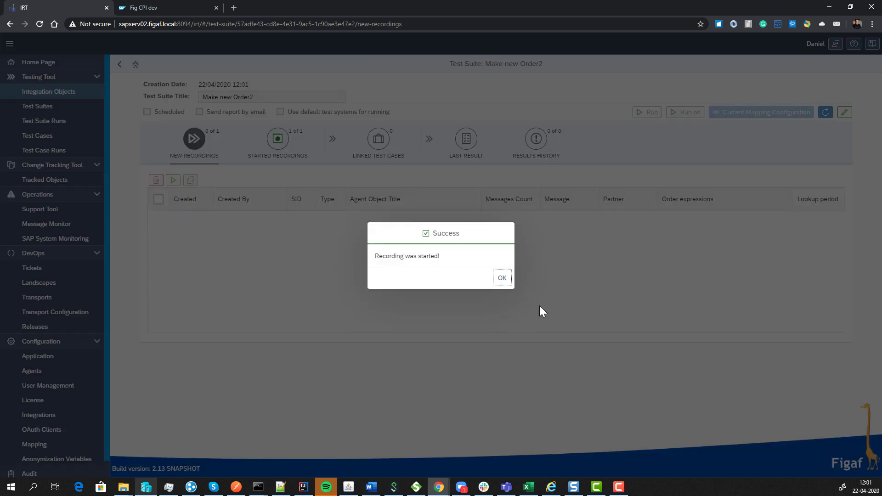
pyautogui.click(503, 281)
pyautogui.click(288, 162)
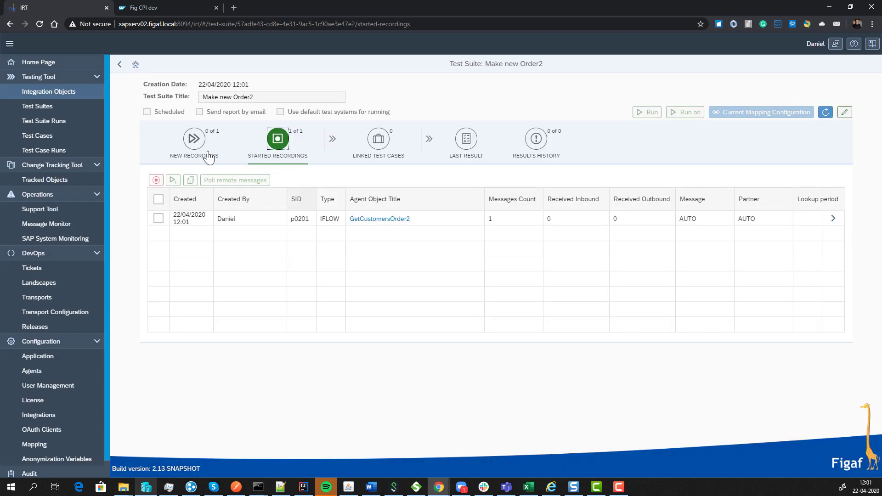
# Poll remote messages for the started GetCustomersOrder2 recording, inspect the polled message entry's individual steps, and close the polling results
pyautogui.hotkey('alt', 'Tab')
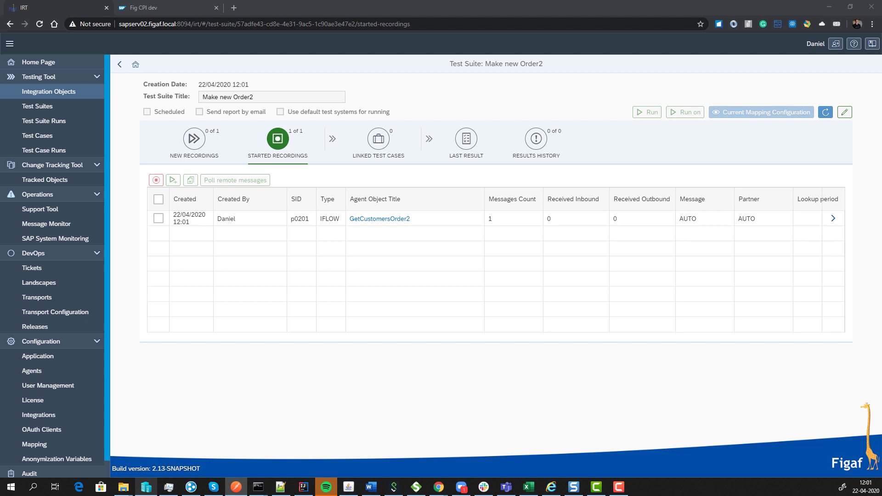
pyautogui.click(158, 218)
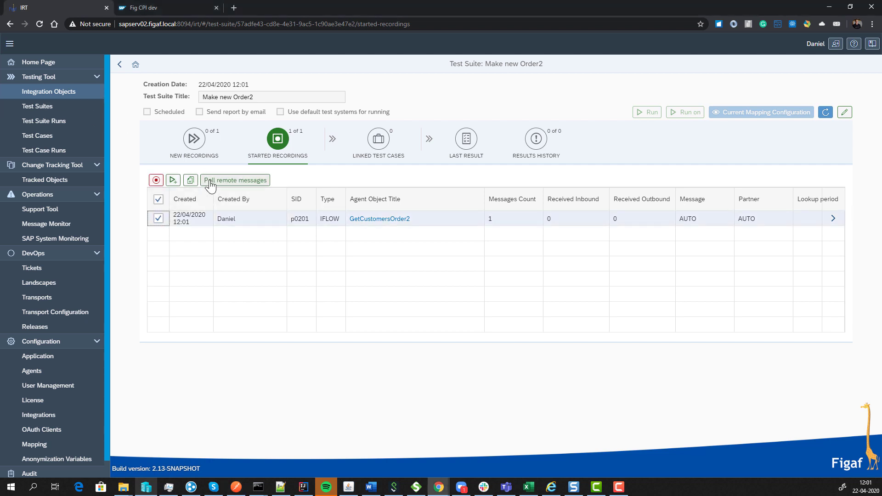
pyautogui.click(211, 181)
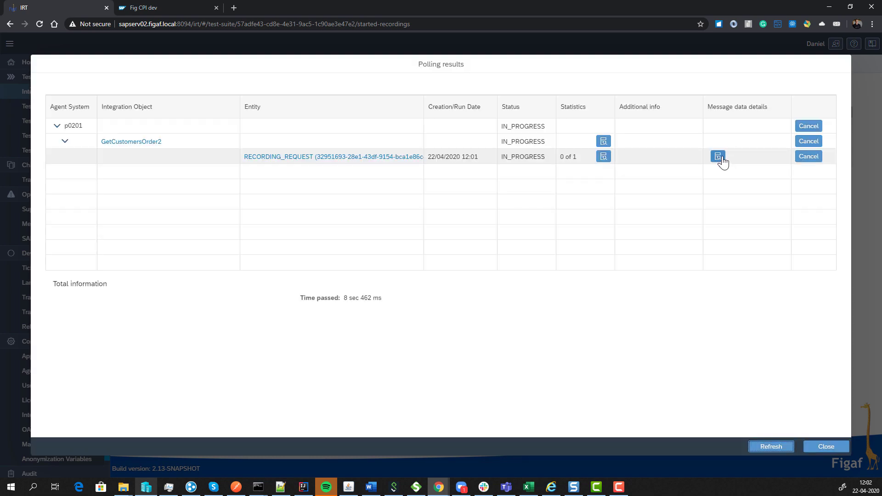
pyautogui.click(718, 157)
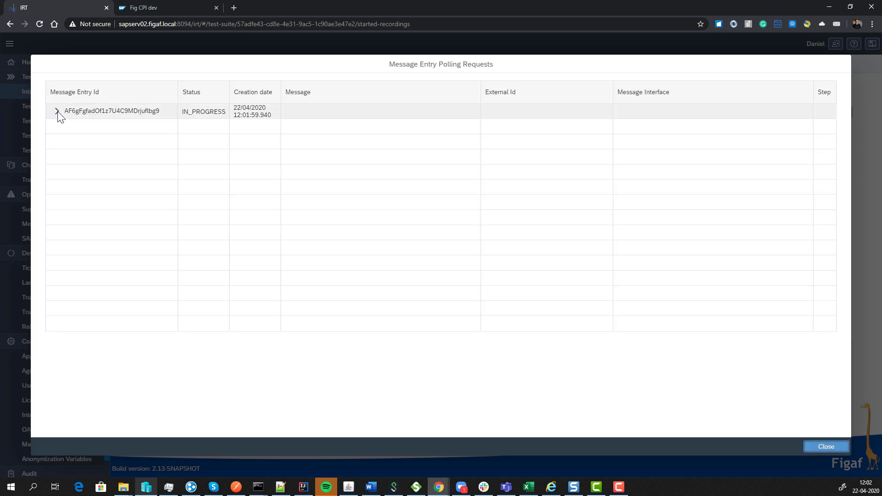
pyautogui.click(57, 111)
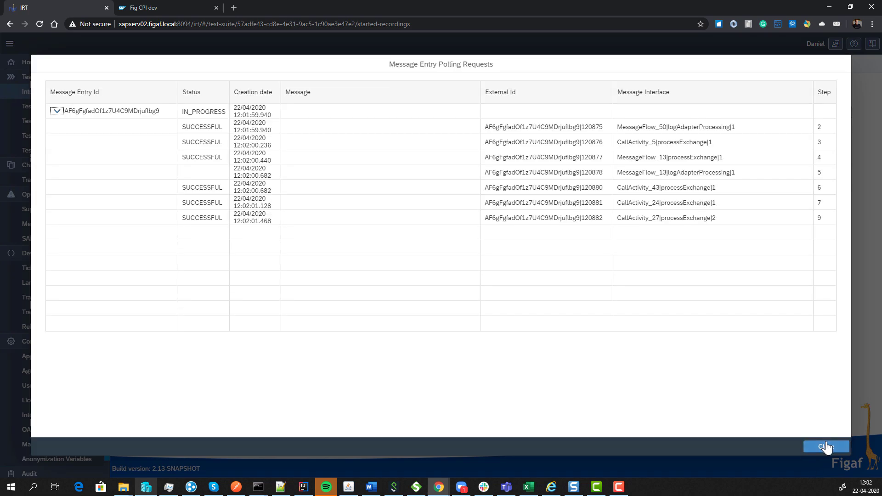
pyautogui.click(826, 446)
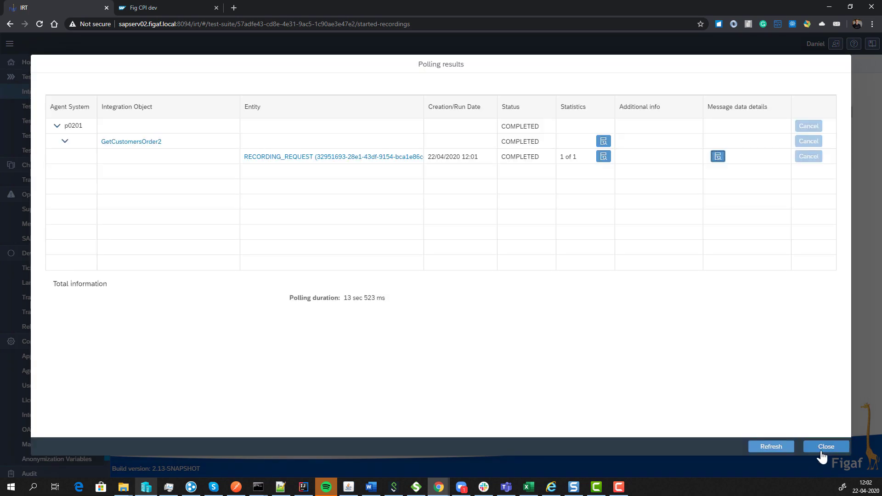
pyautogui.click(822, 446)
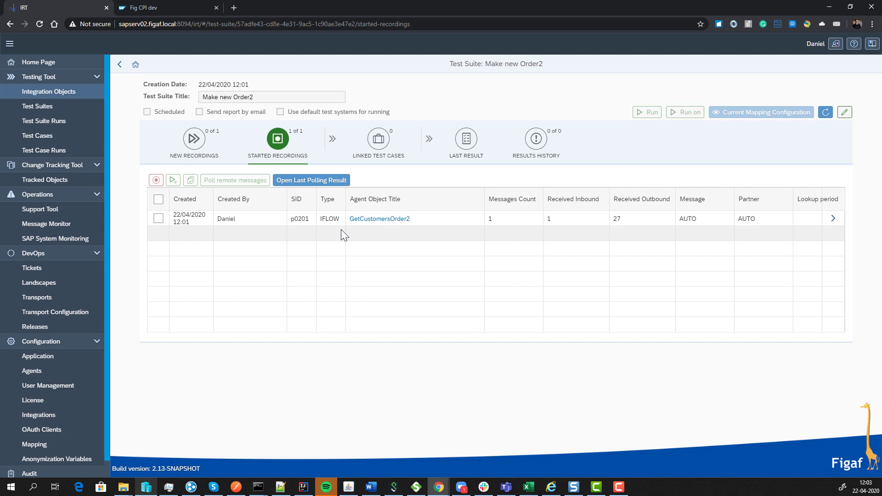
# Display the test configuration of the GetCustomersOrder2 integration object
pyautogui.click(385, 220)
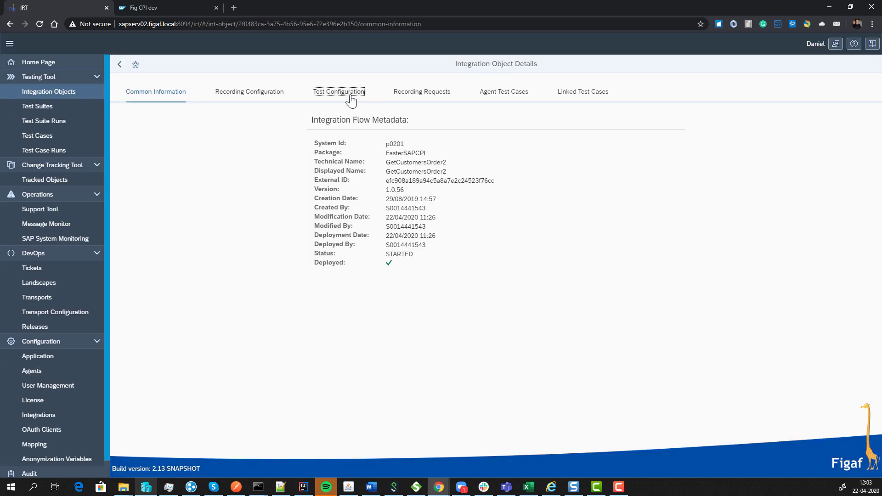
pyautogui.click(350, 97)
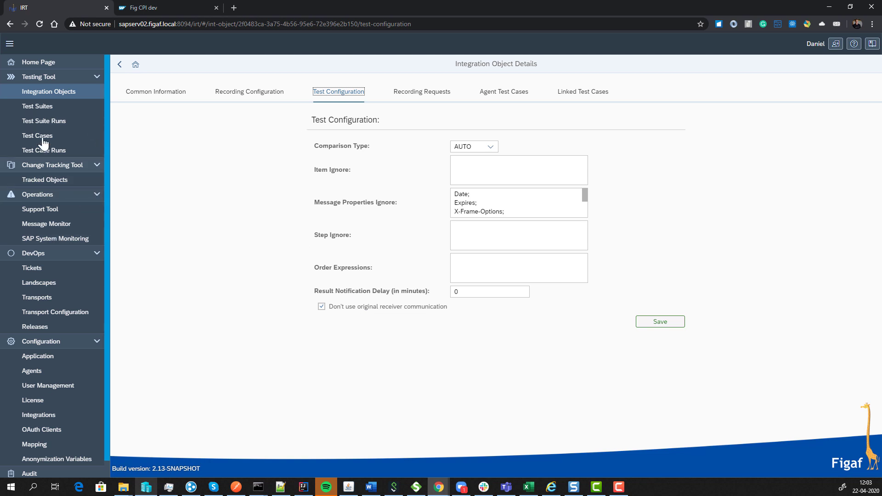
# Open the last GetCustomersOrder2 test results for test system p0201S in the test suite Test Suite p0201CD
pyautogui.click(51, 106)
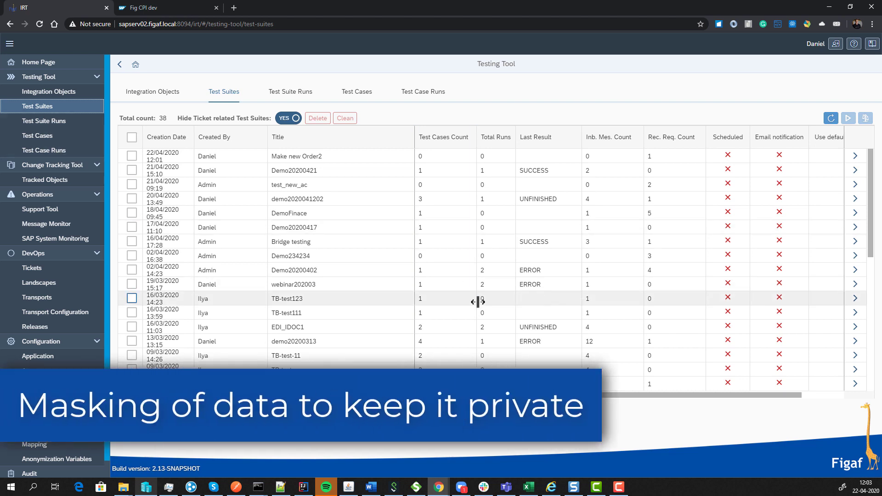
pyautogui.scroll(-1, 541, 327)
pyautogui.scroll(-1, 541, 327)
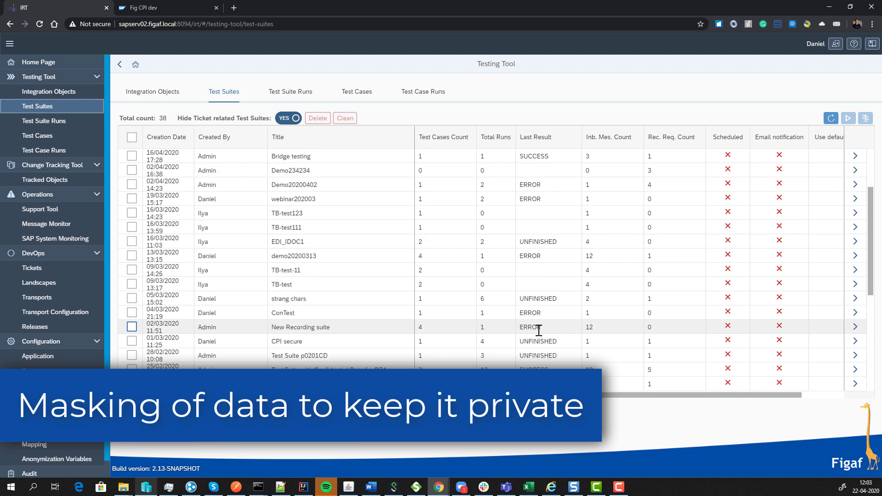
pyautogui.click(857, 363)
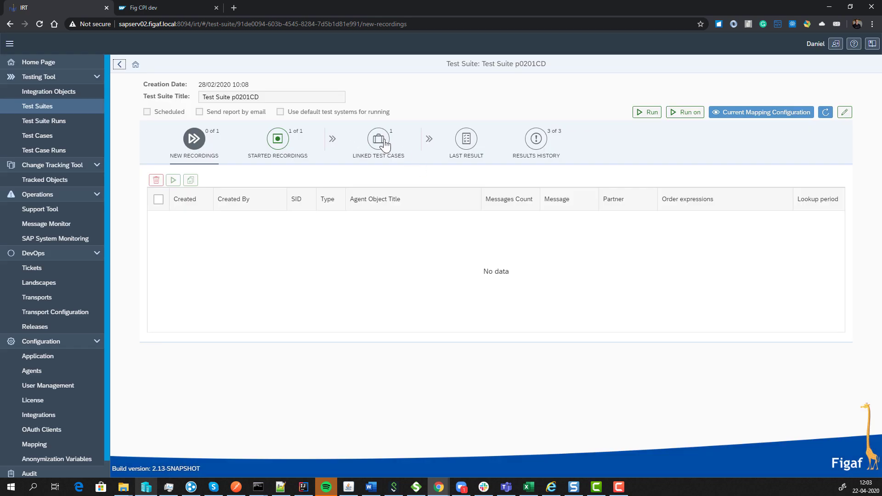
pyautogui.click(467, 139)
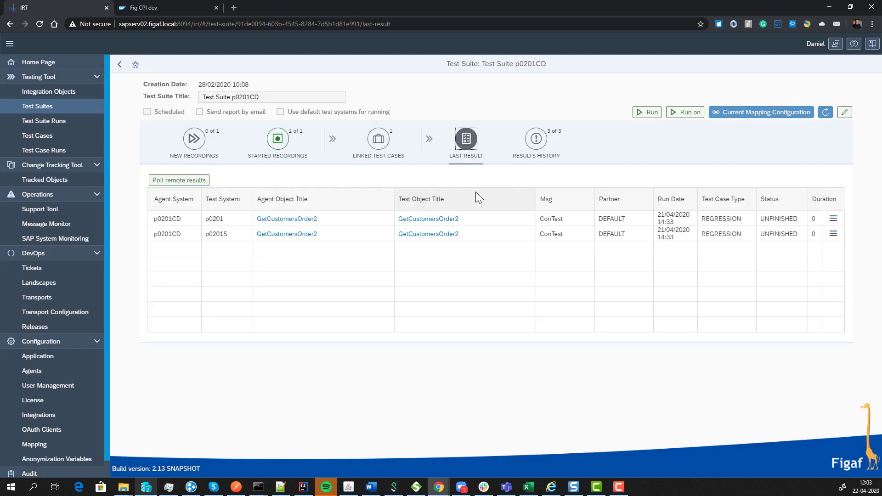
pyautogui.click(832, 233)
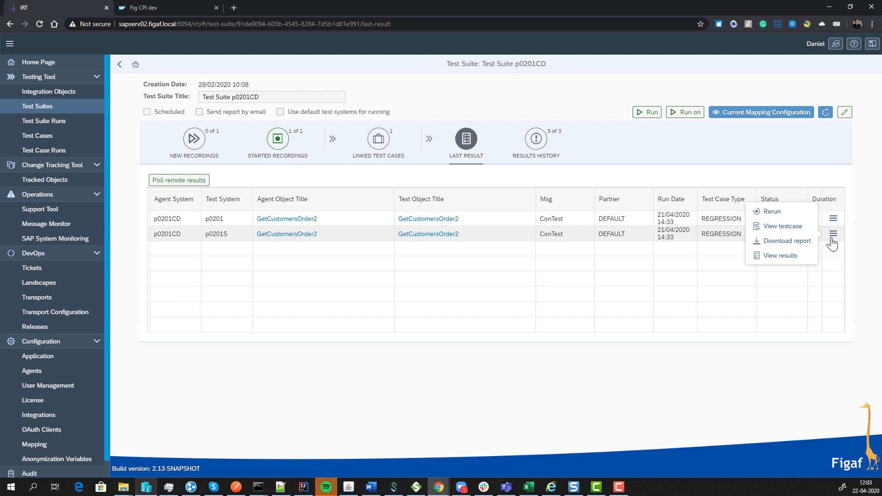
pyautogui.click(800, 259)
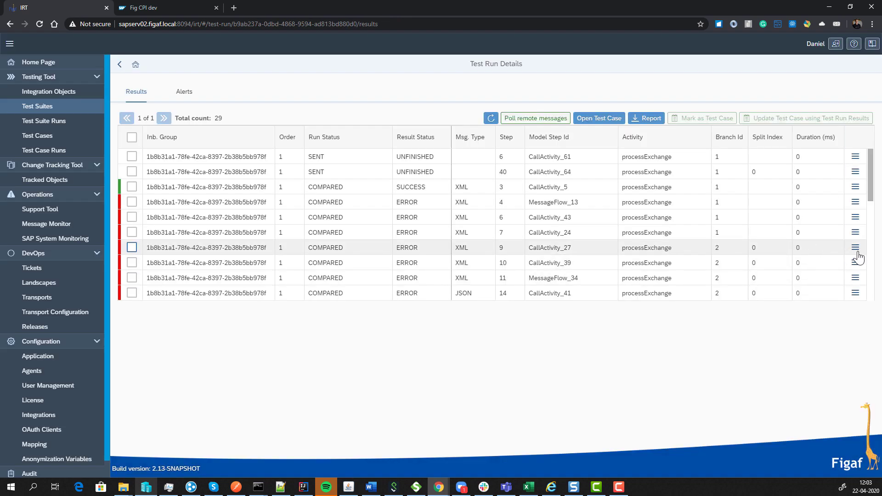
# Compare the encoded version of the expected and actual payloads for step 9, CallActivity_27, and close the differences
pyautogui.click(854, 250)
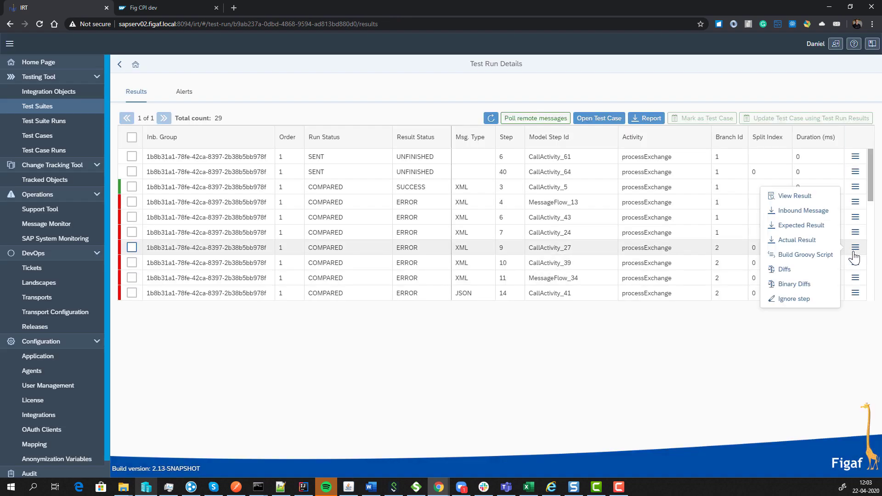
pyautogui.click(786, 270)
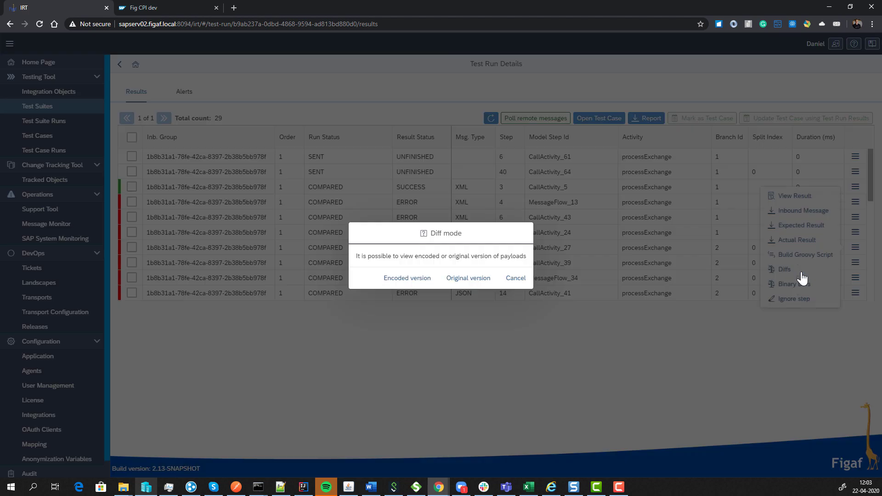
pyautogui.click(407, 278)
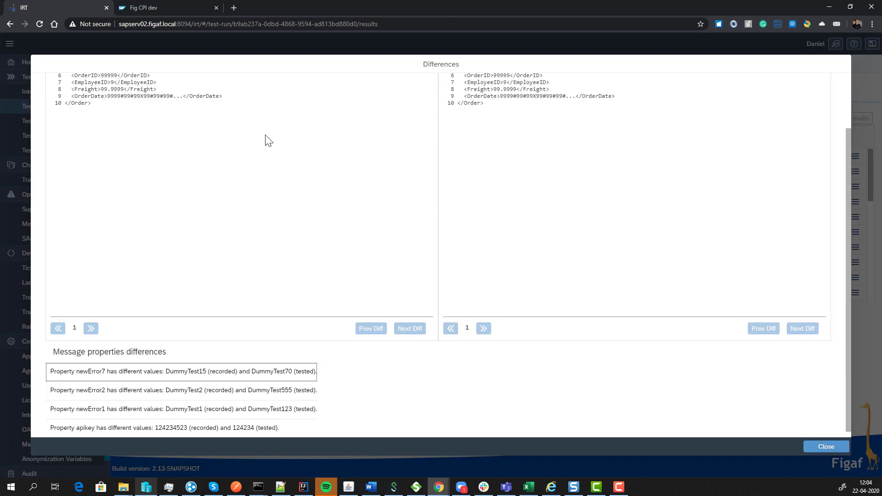
pyautogui.scroll(2, 265, 139)
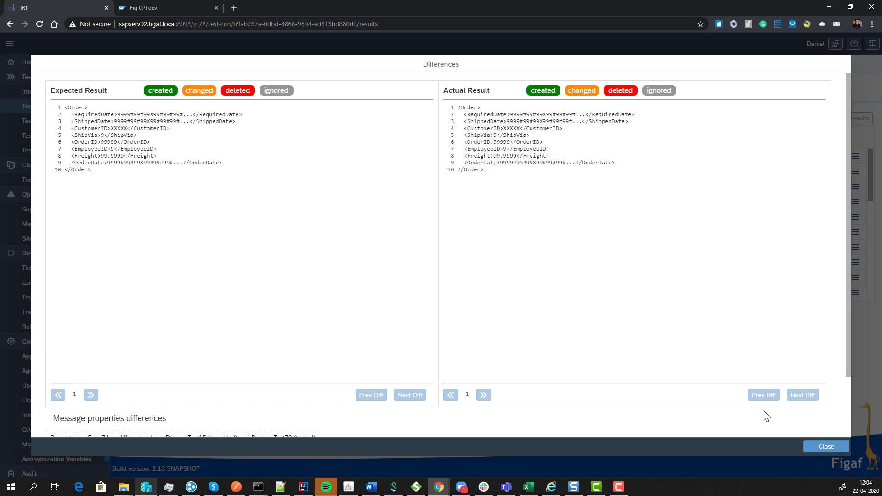
pyautogui.click(811, 448)
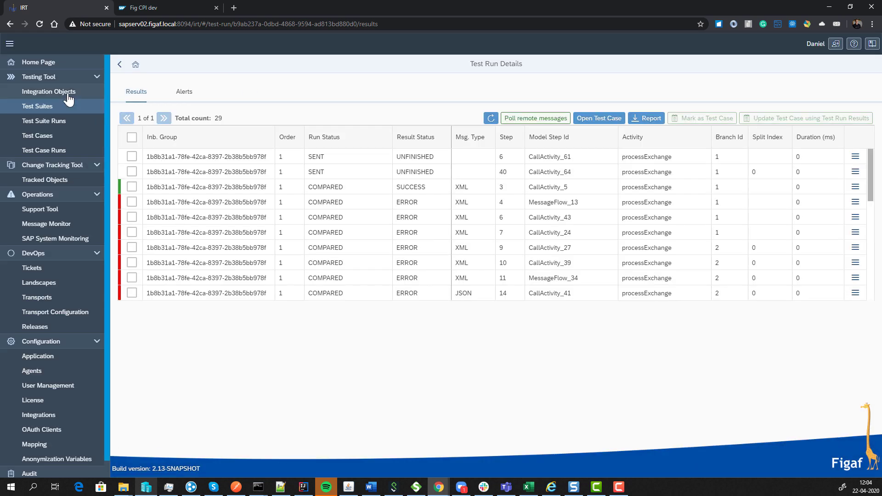
# Return to the IRT home page, switch to IntelliJ IDEA, and locate AbstractGroovyTest among the 8094CPI2 project's common Groovy classes
pyautogui.click(42, 62)
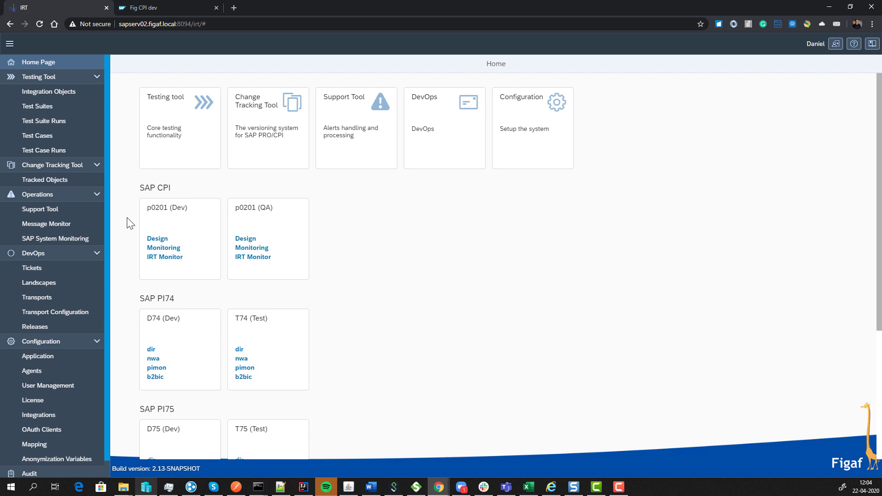
pyautogui.click(302, 489)
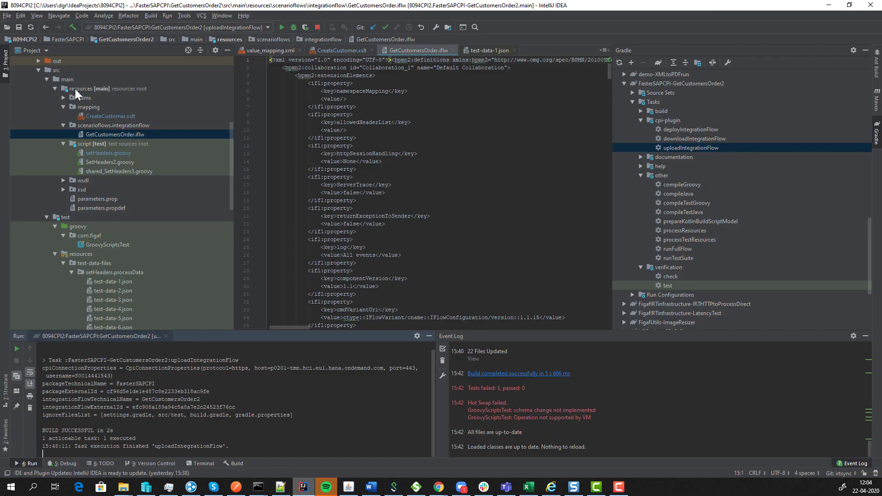
pyautogui.click(97, 73)
pyautogui.scroll(7, 97, 78)
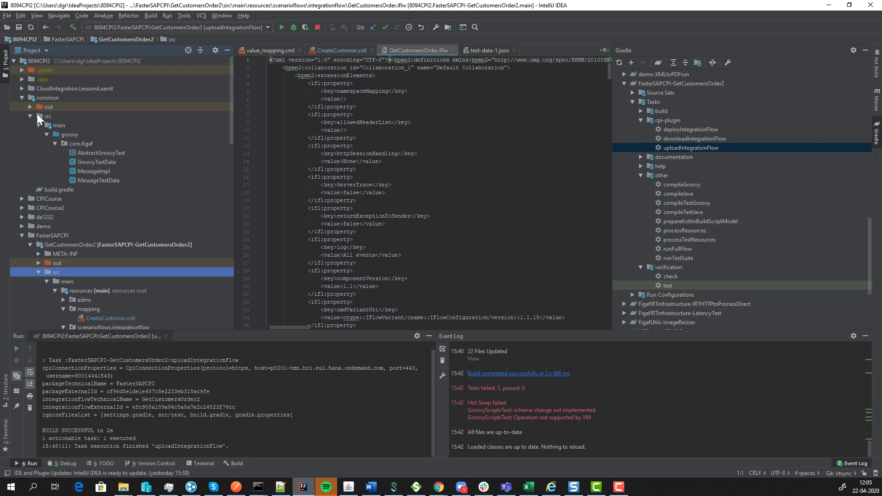
pyautogui.scroll(-1, 49, 124)
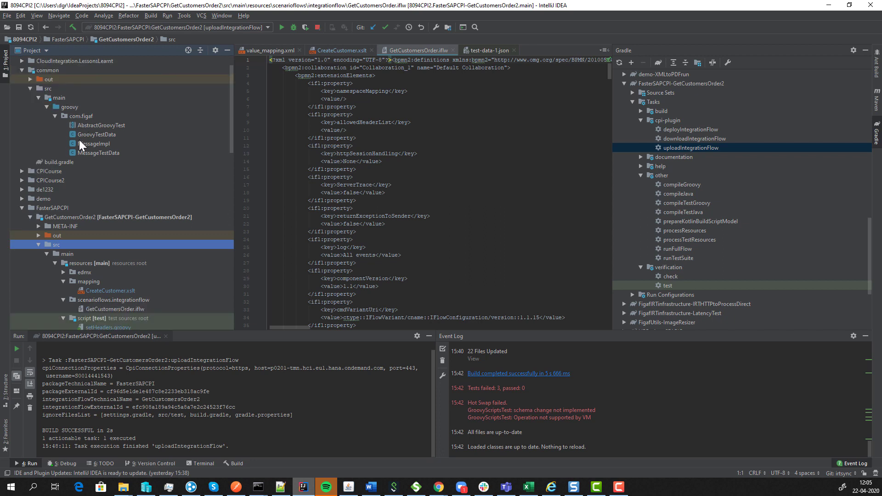
pyautogui.click(88, 128)
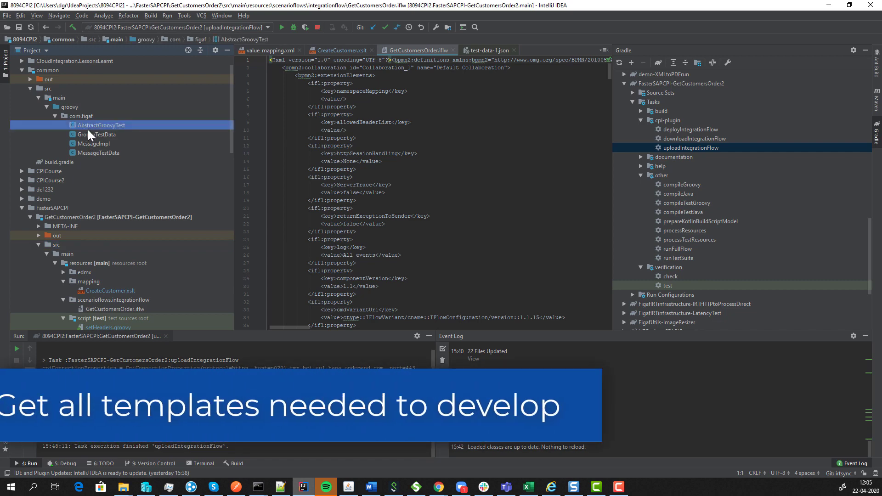
# Open settings-irt.gradle from the project root and return to GetCustomersOrder2's Groovy test data files in the project tree
pyautogui.scroll(-4, 87, 130)
pyautogui.scroll(-10, 89, 136)
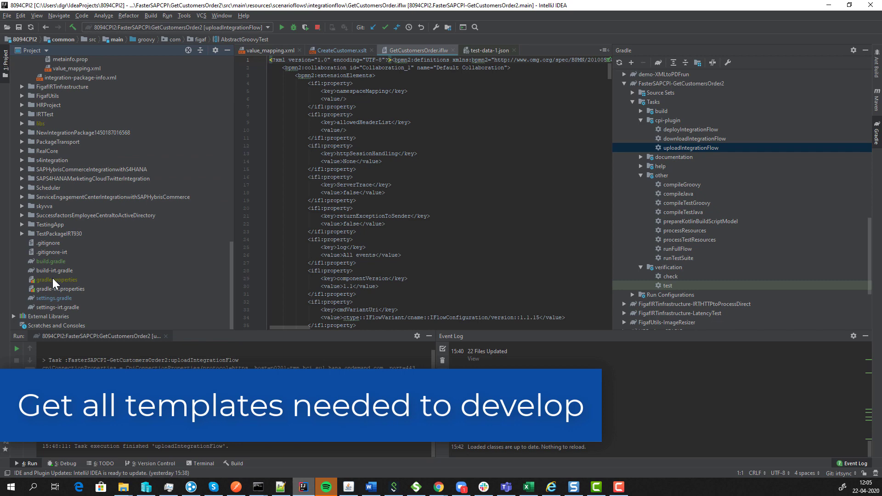
pyautogui.doubleClick(51, 307)
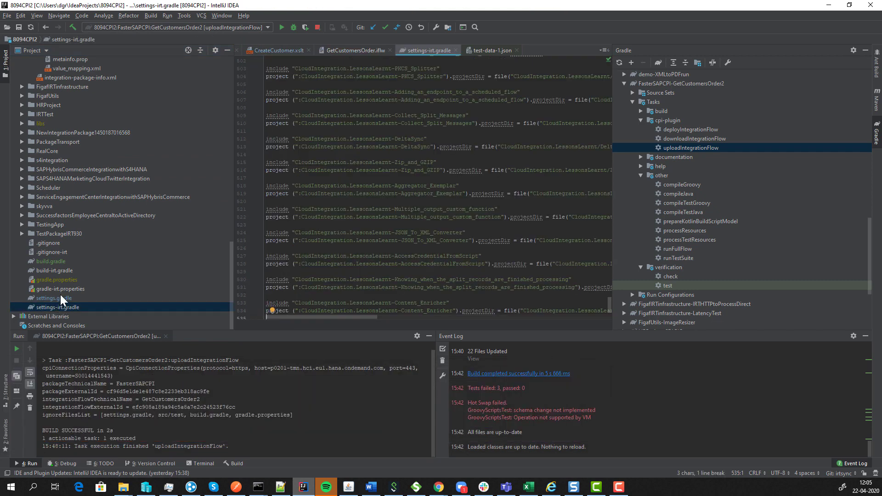
pyautogui.scroll(9, 57, 297)
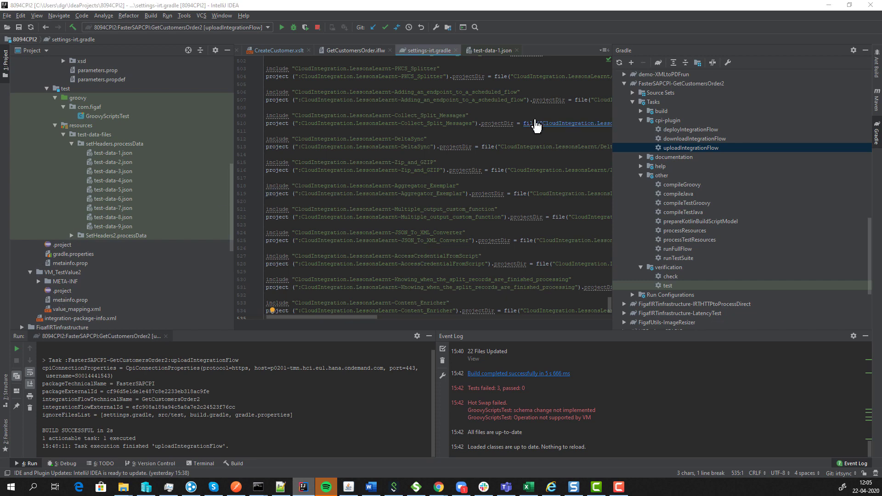
# Switch back to Figaf IRT and display the messages of GetCustomersOrder2's Demo20200421 agent test case
pyautogui.hotkey('alt', 'Tab')
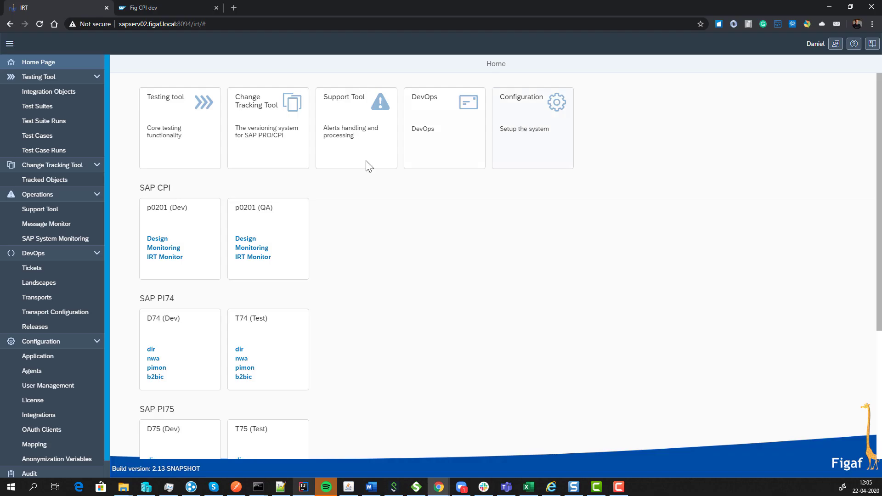
pyautogui.click(53, 97)
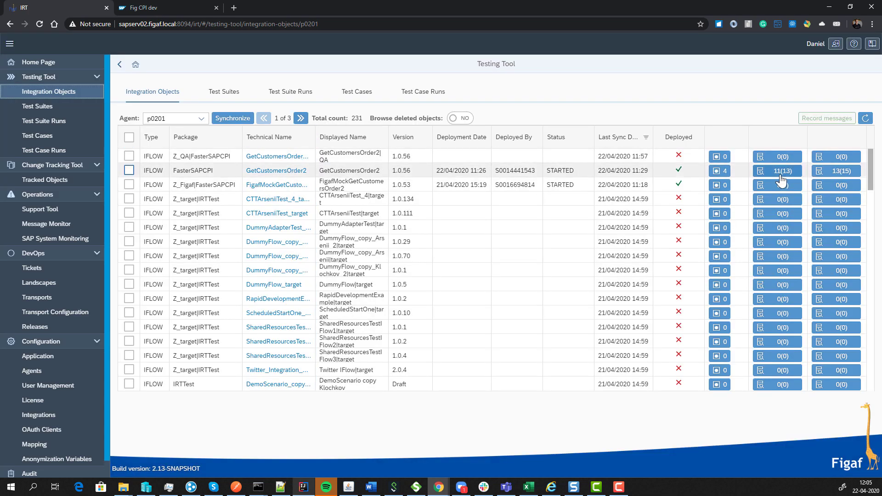
pyautogui.click(291, 171)
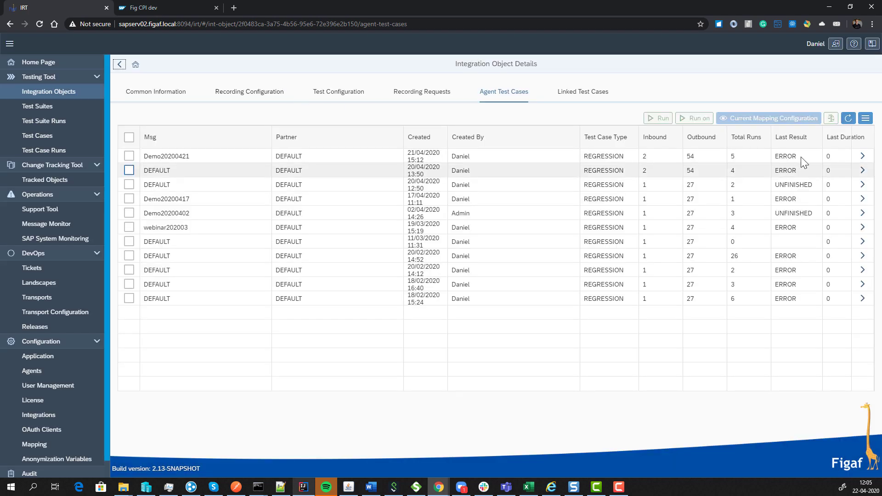
pyautogui.click(862, 159)
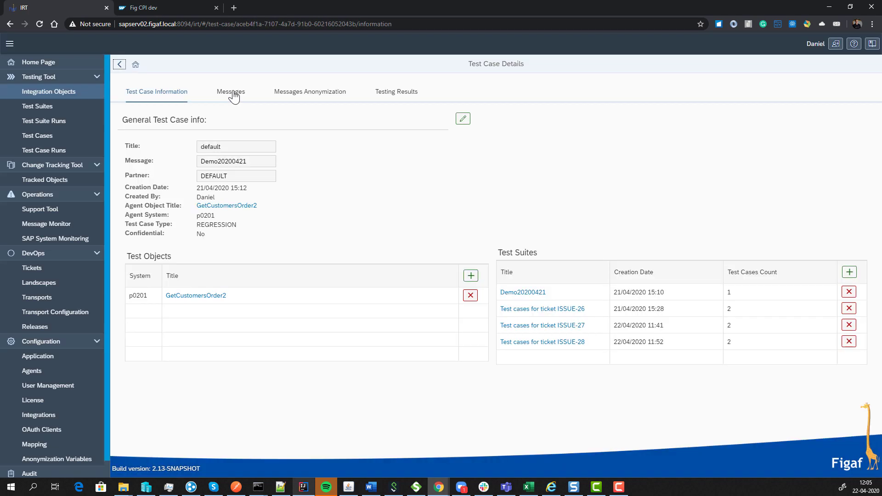
pyautogui.click(231, 92)
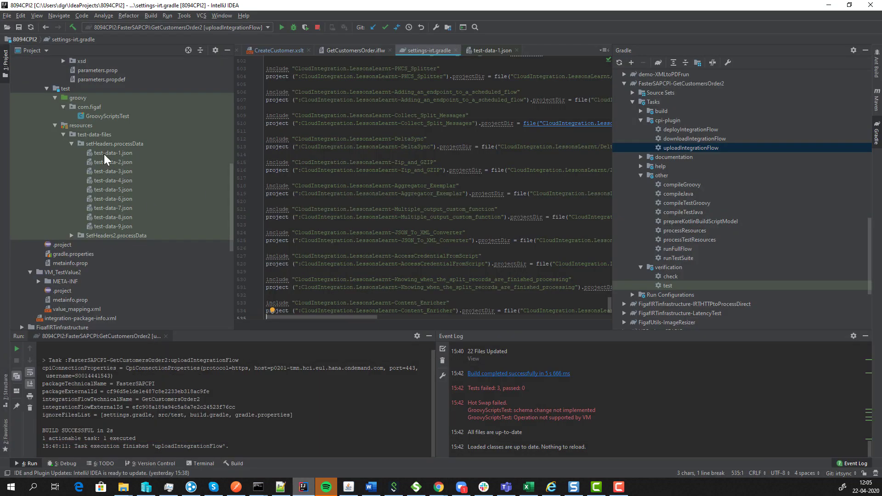
# Open GroovyScriptsTest and rerun its test_SetHeaders2Groovy test, stopping the running process and reloading changed classes, then highlight part of the assertion error
pyautogui.doubleClick(105, 116)
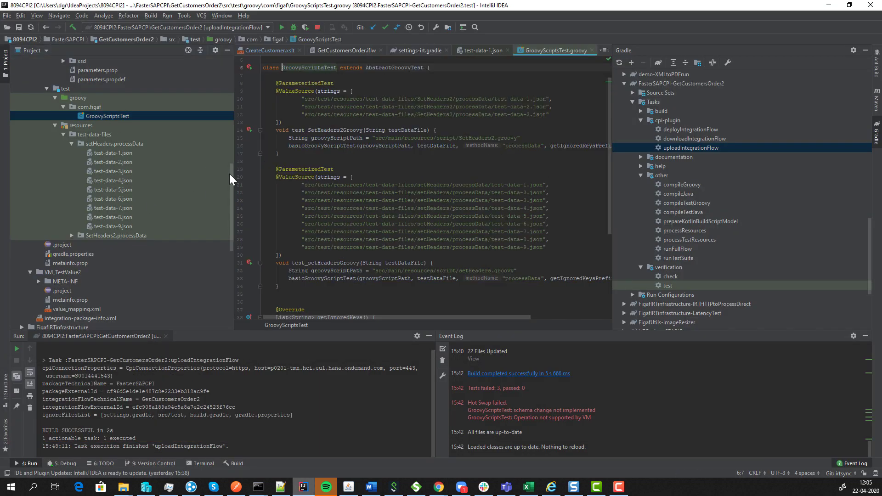
pyautogui.click(250, 130)
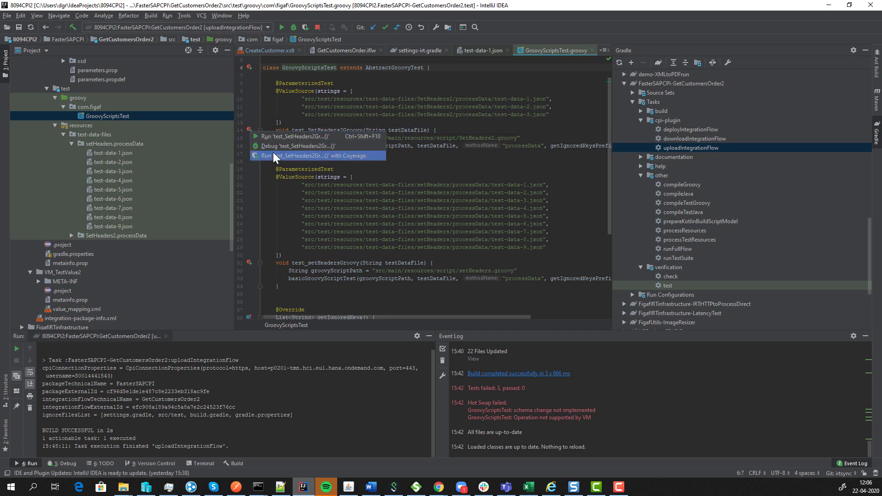
pyautogui.click(280, 138)
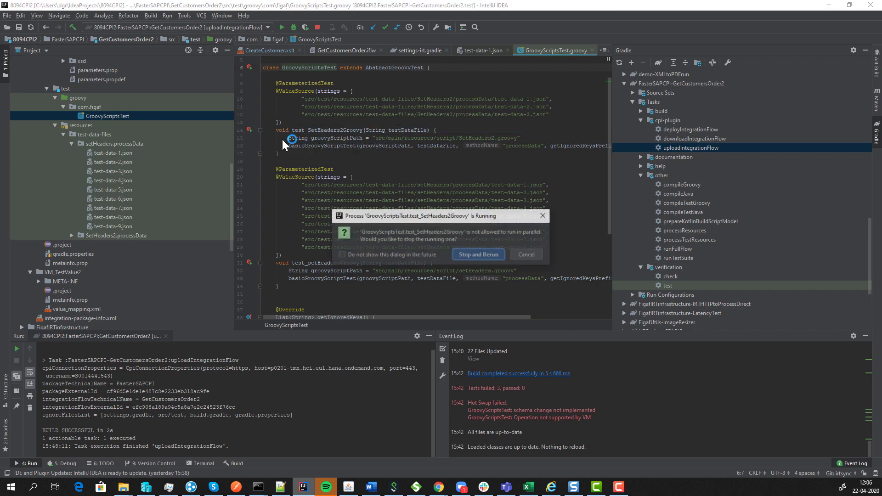
pyautogui.click(492, 255)
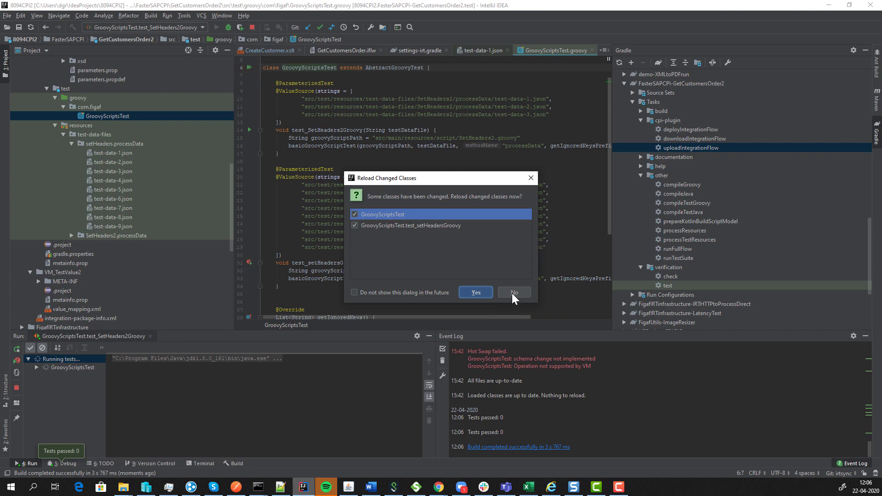
pyautogui.click(480, 293)
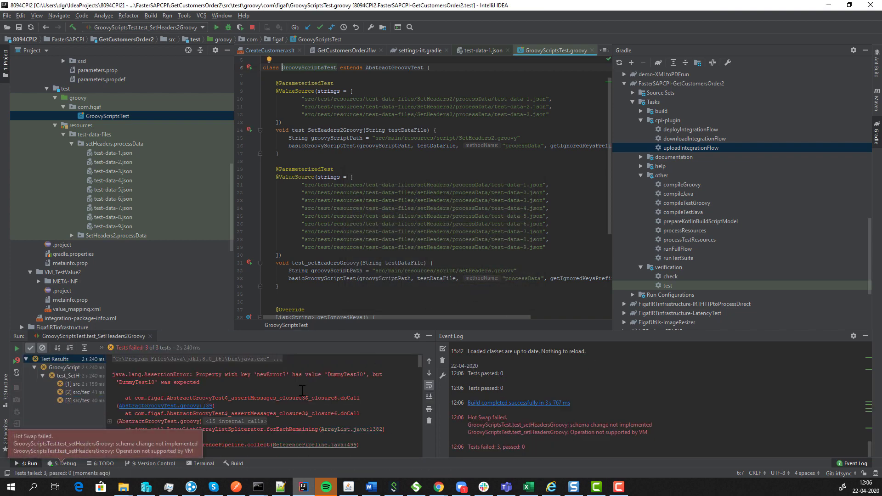
pyautogui.moveTo(306, 383); pyautogui.dragTo(308, 403)
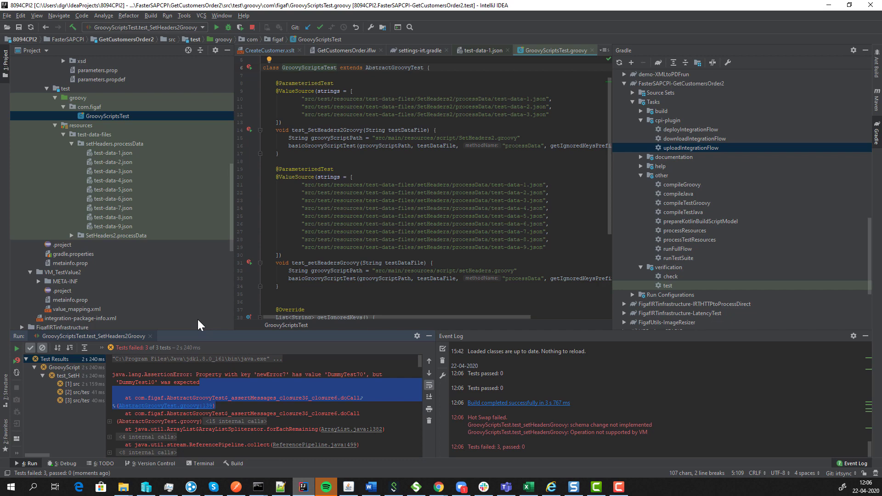
# Open test-data-1.json under setHeaders.processData and collapse the input's headers and properties to examine the output section
pyautogui.doubleClick(111, 155)
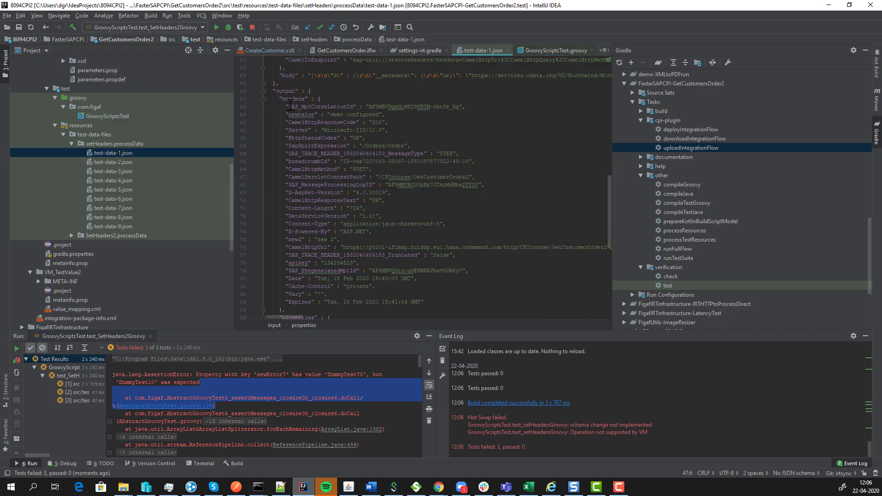
pyautogui.scroll(15, 297, 85)
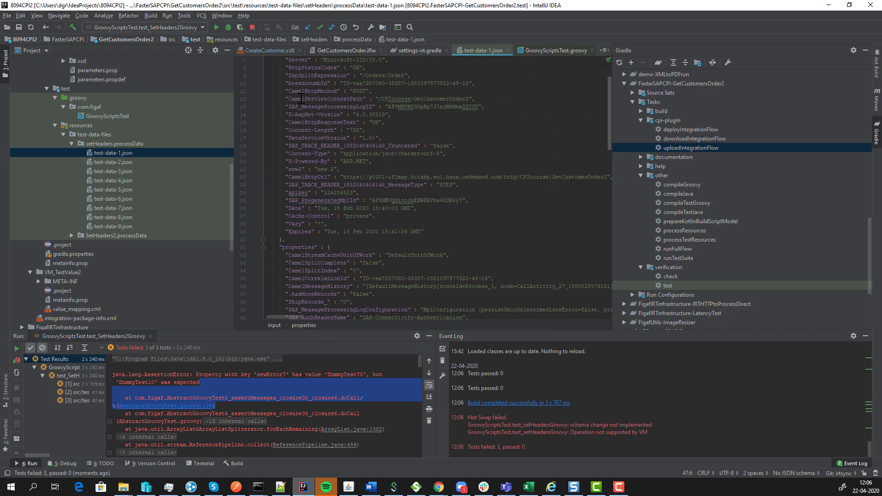
pyautogui.scroll(3, 300, 98)
pyautogui.click(263, 75)
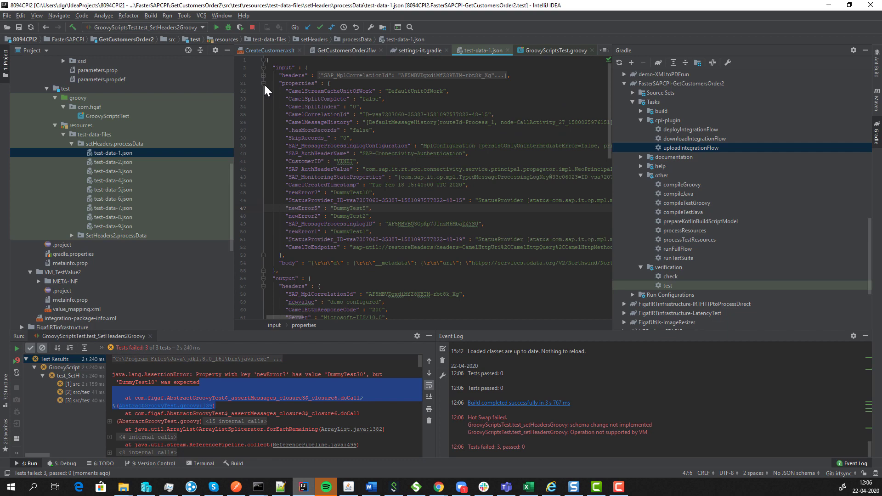
pyautogui.click(264, 83)
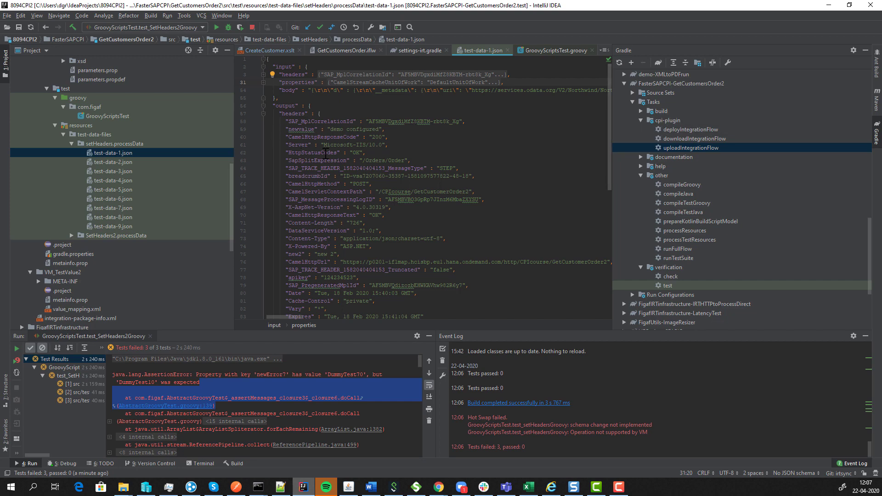
# Deploy the FasterSAPCPI-GetCustomersOrder2 integration flow with the deployIntegrationFlow Gradle task and return to Figaf IRT in the browser
pyautogui.doubleClick(687, 129)
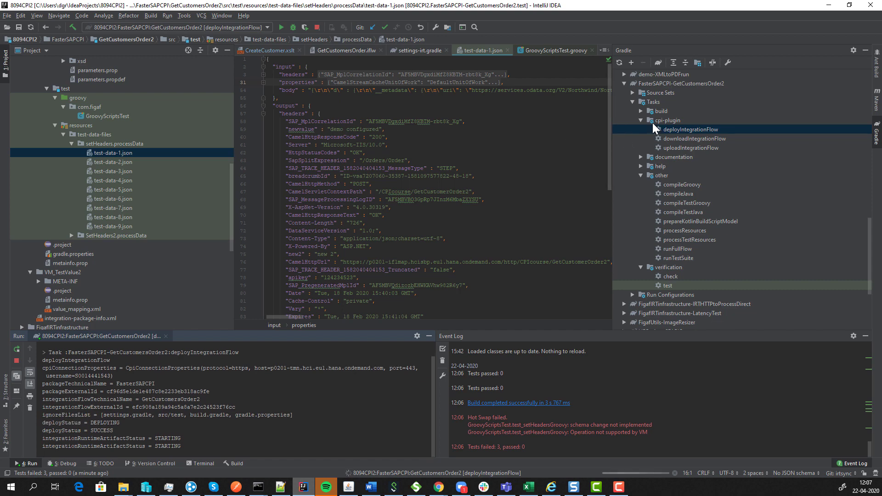
pyautogui.click(833, 8)
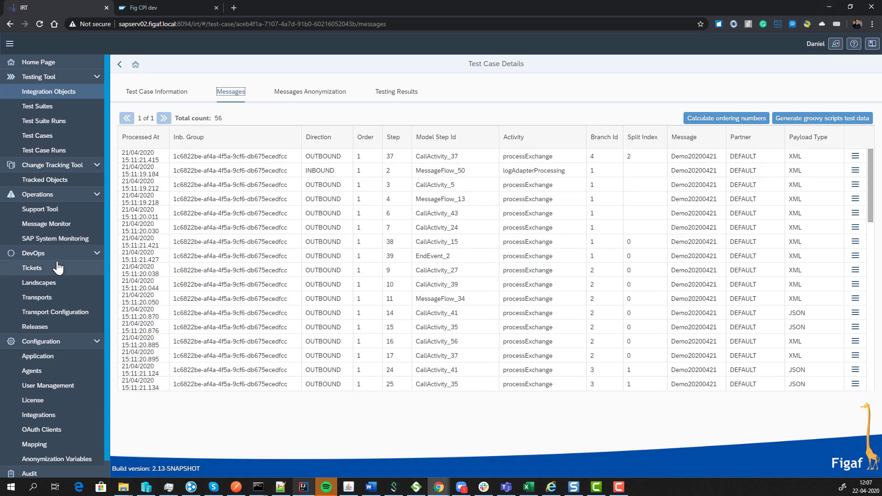
# Display the tracked objects of agent p0201, view the FasterSAPCPI package's details, and return to the list
pyautogui.click(69, 181)
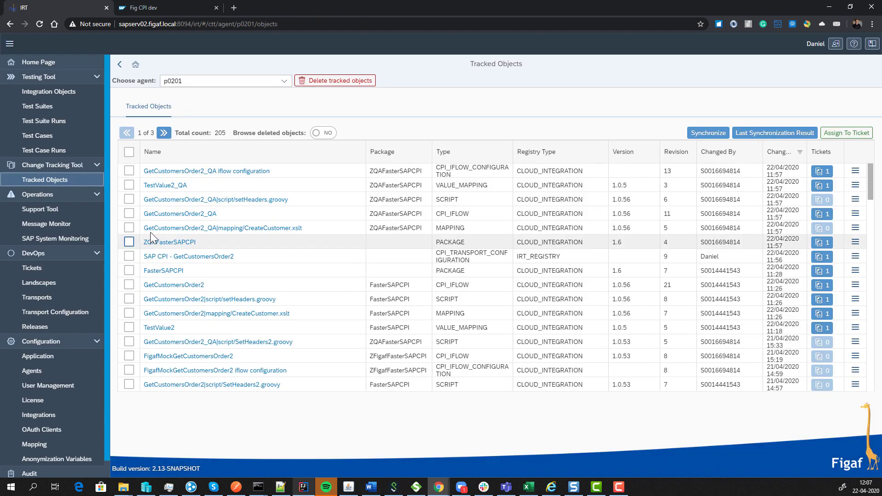
pyautogui.click(165, 270)
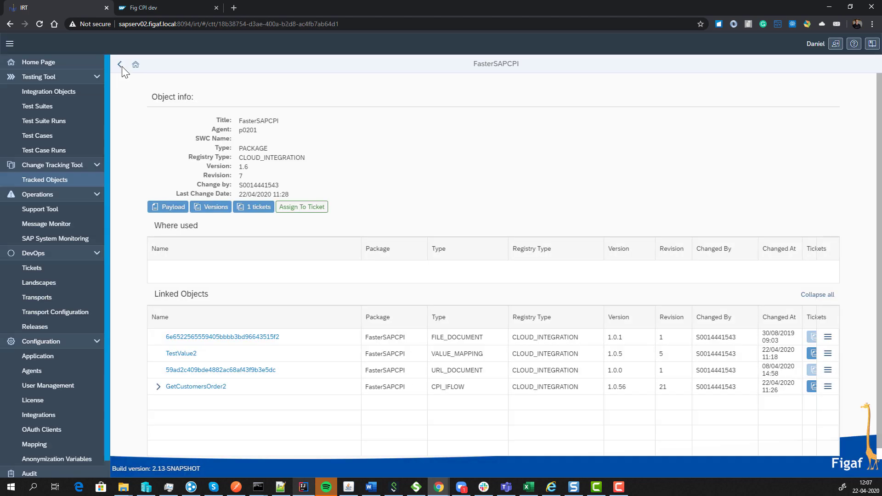
pyautogui.click(120, 65)
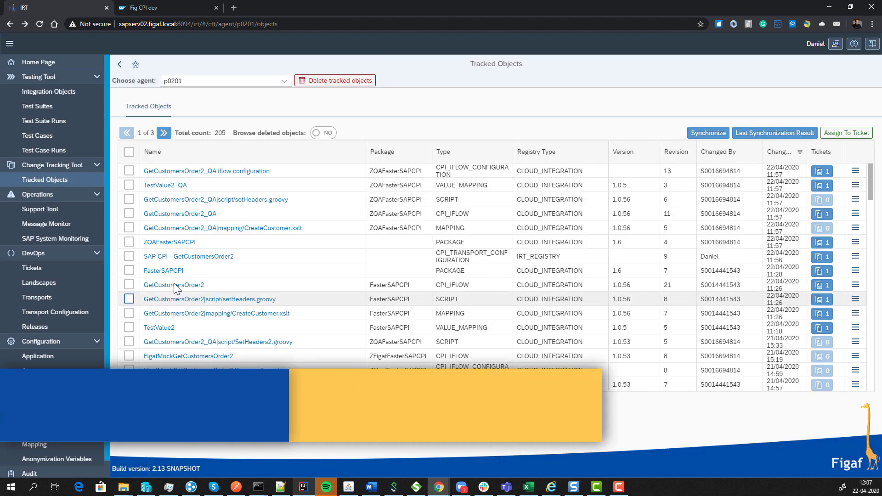
# View the shared_Demo.edmx resource linked to the GetCustomersOrder2 iFlow, show the available actions for its Accessing_XSLT usage, and return to the home page
pyautogui.click(173, 284)
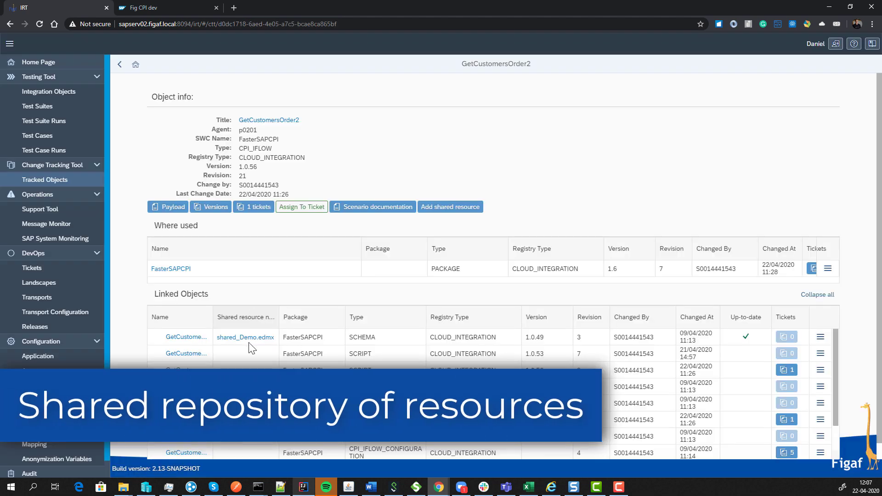
pyautogui.click(246, 340)
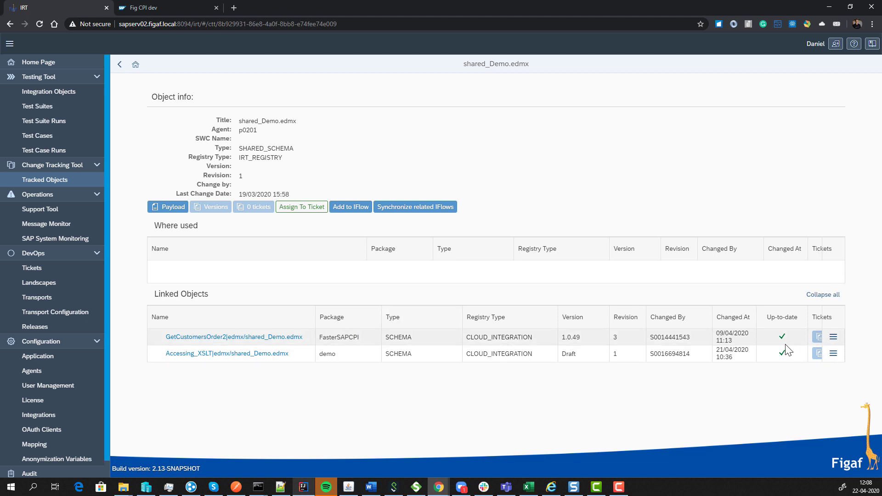
pyautogui.click(832, 353)
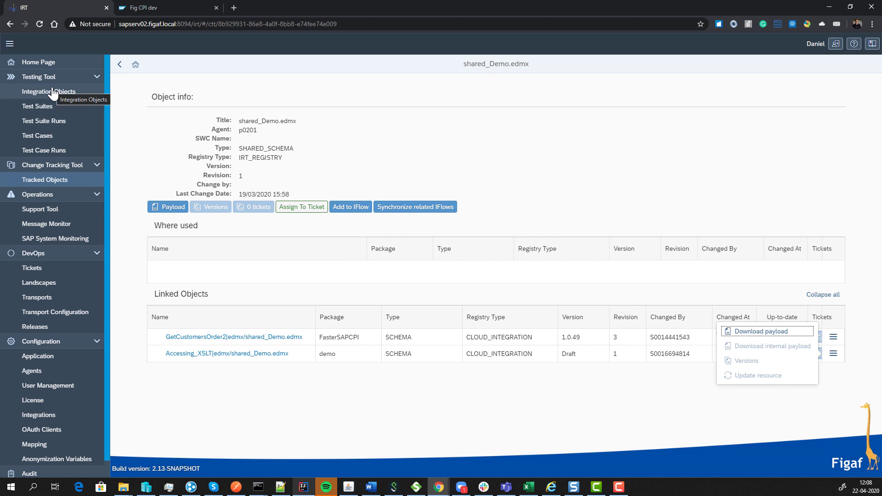
pyautogui.click(69, 63)
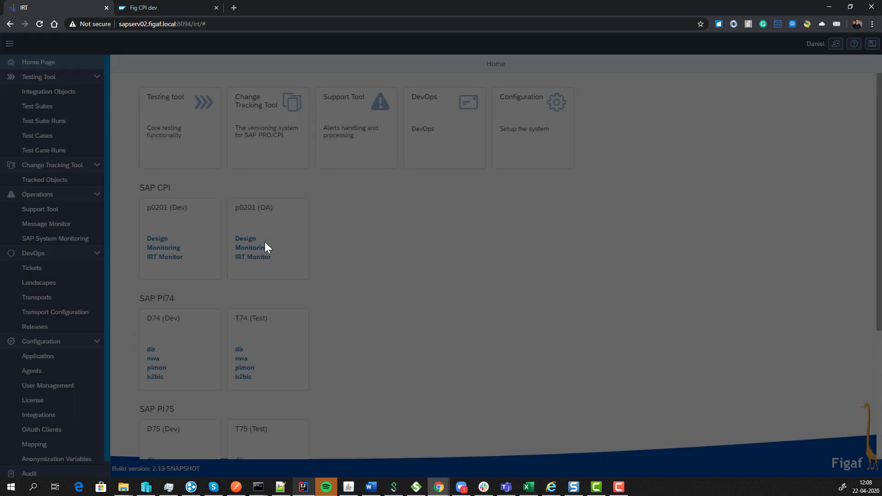